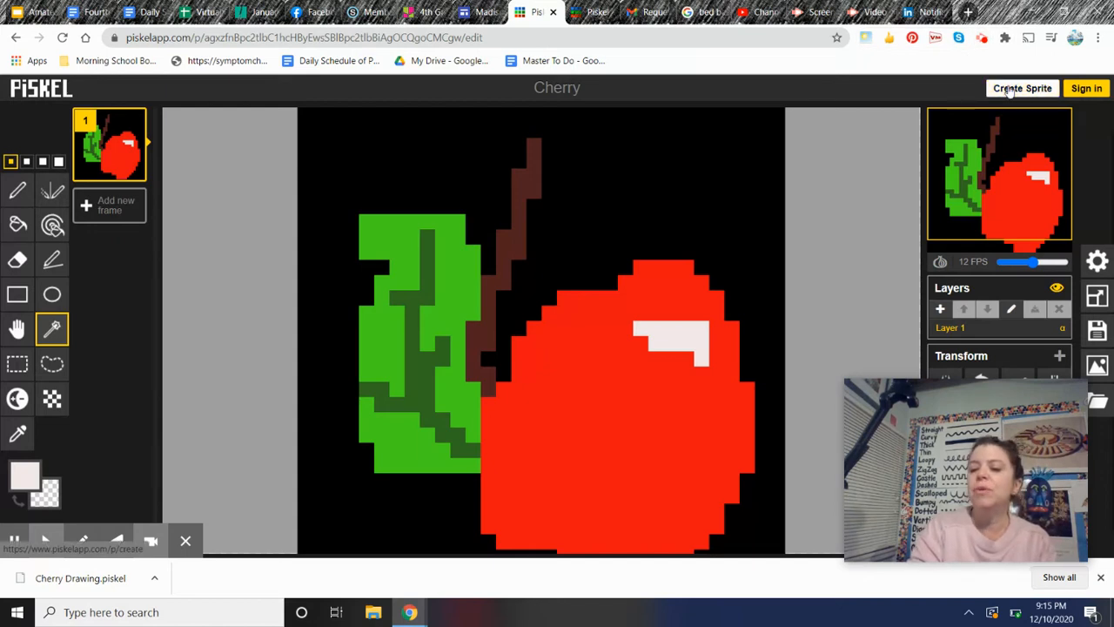
# - Create a new sprite and fill the whole first frame with blue (#0756eb) using the Paint bucket tool
pyautogui.click(1010, 90)
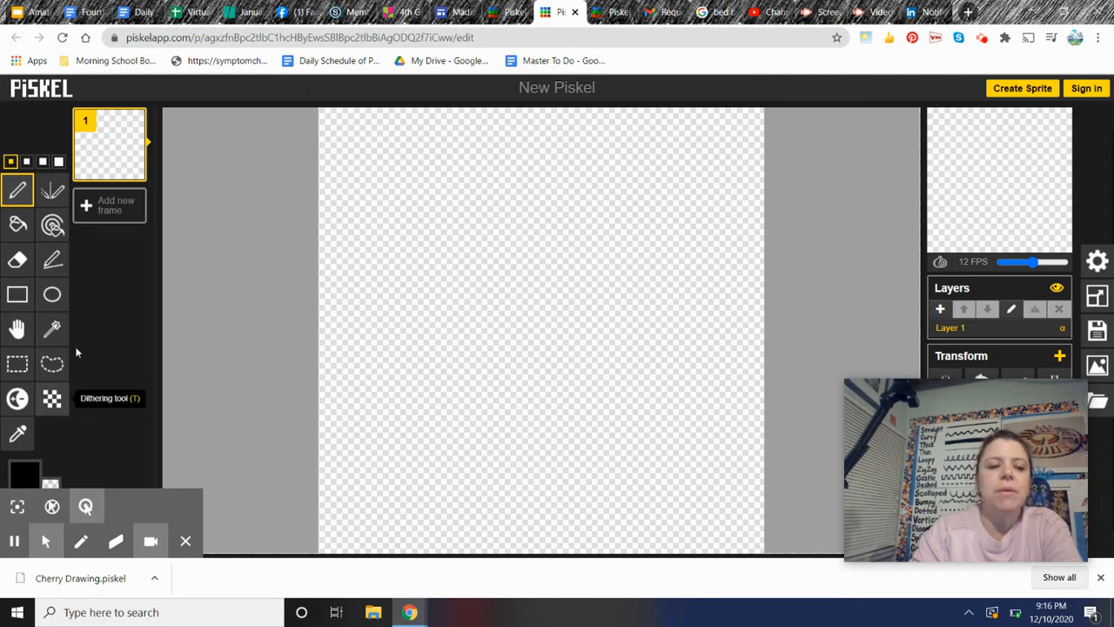
pyautogui.click(26, 476)
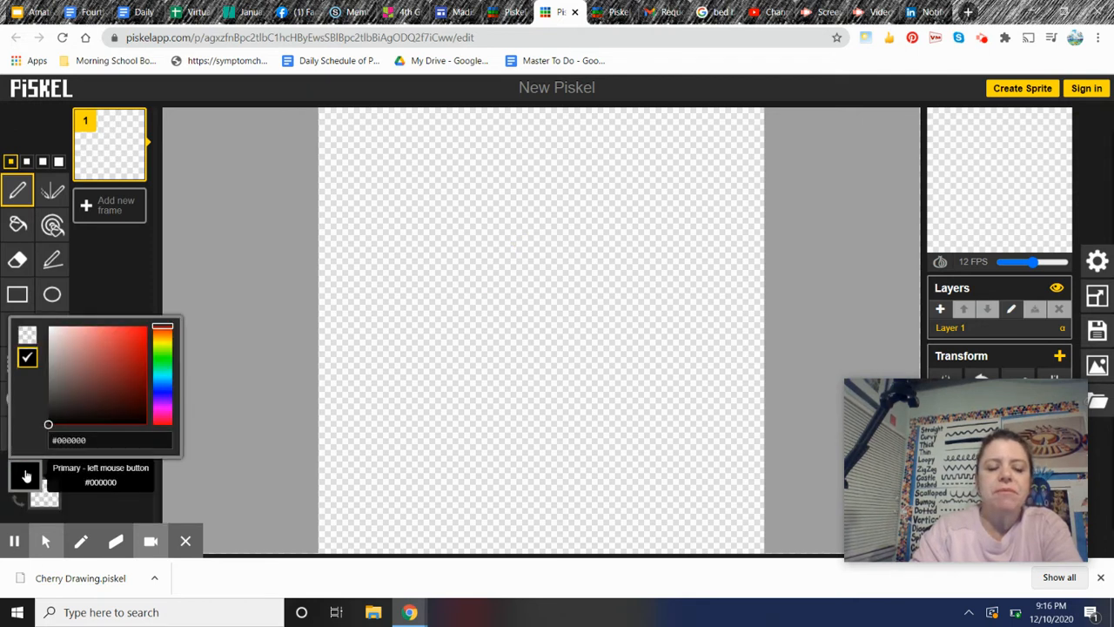
pyautogui.click(162, 385)
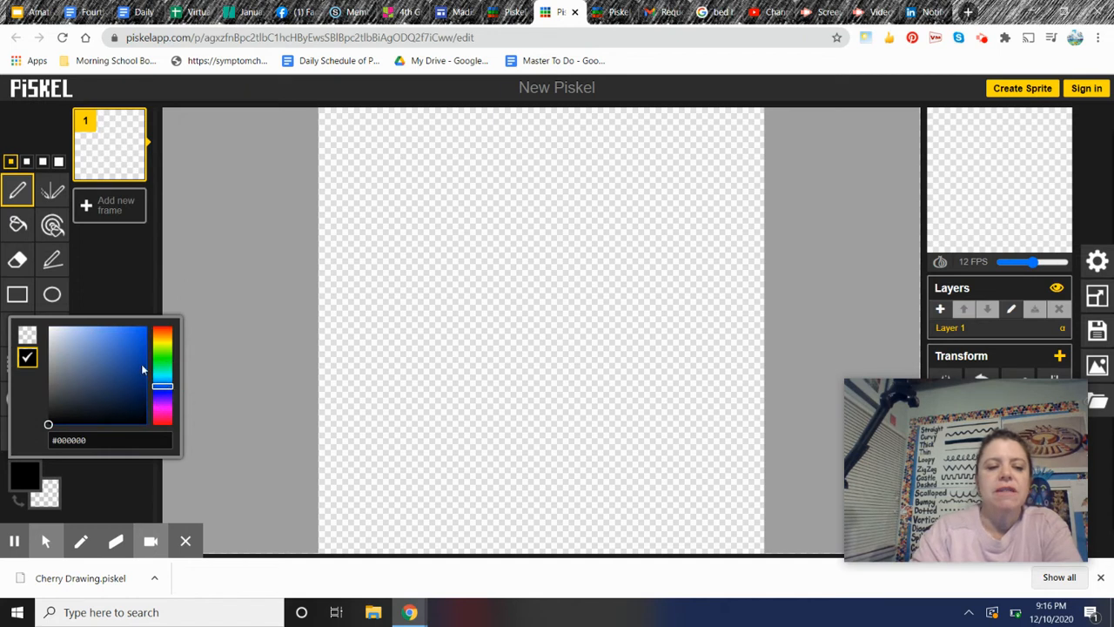
pyautogui.click(143, 331)
pyautogui.moveTo(50, 421)
pyautogui.mouseDown()
pyautogui.moveTo(107, 353)
pyautogui.moveTo(145, 335)
pyautogui.mouseUp()
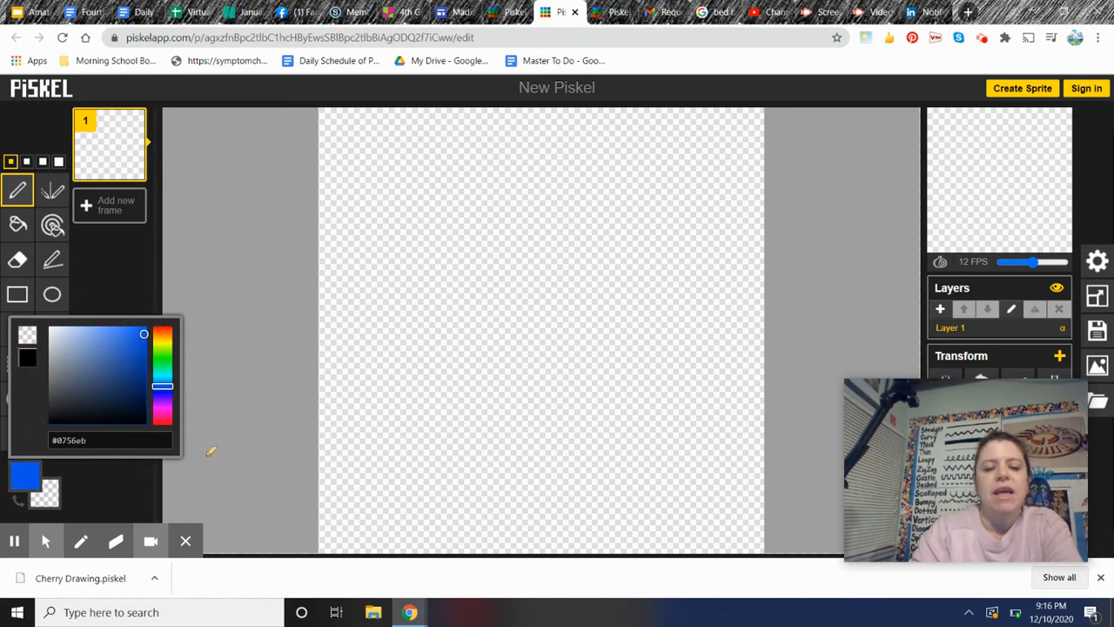
pyautogui.click(267, 353)
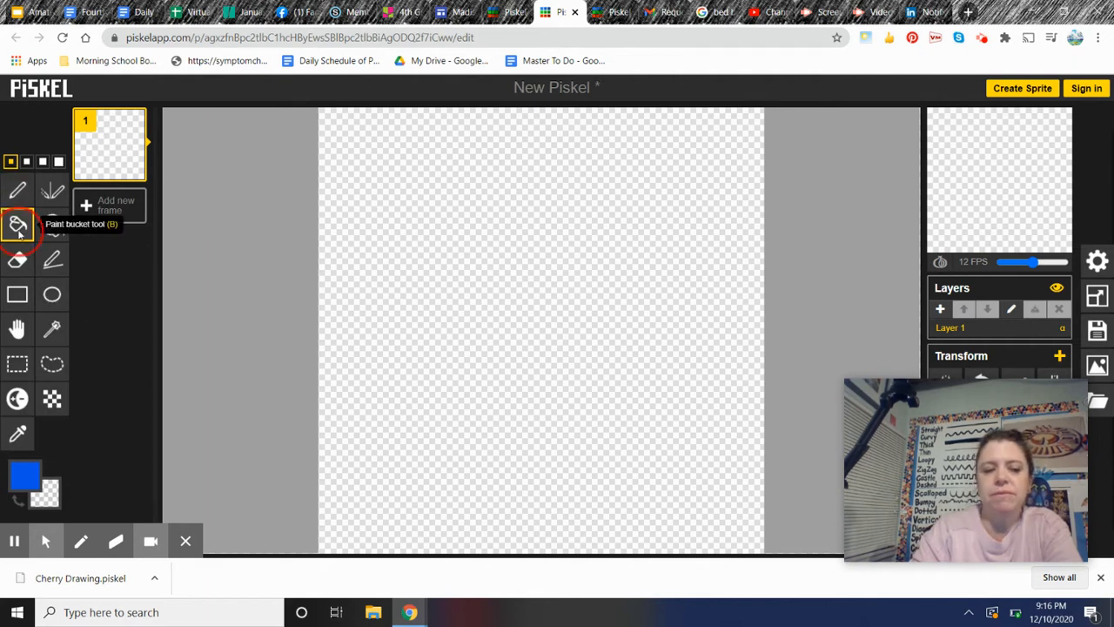
pyautogui.click(18, 226)
pyautogui.click(419, 259)
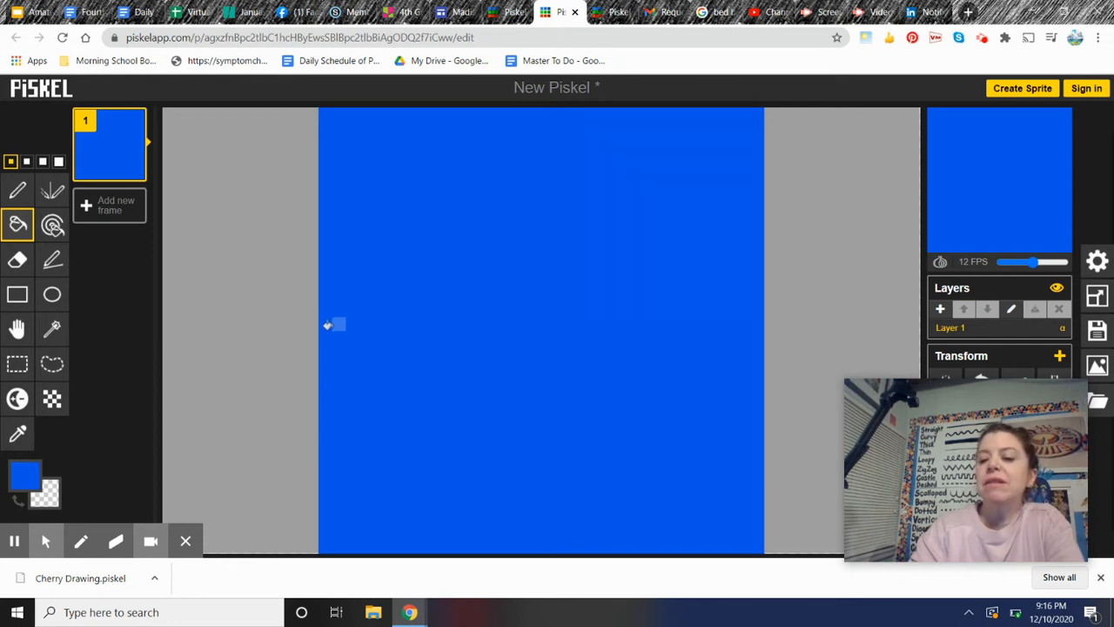
pyautogui.click(113, 209)
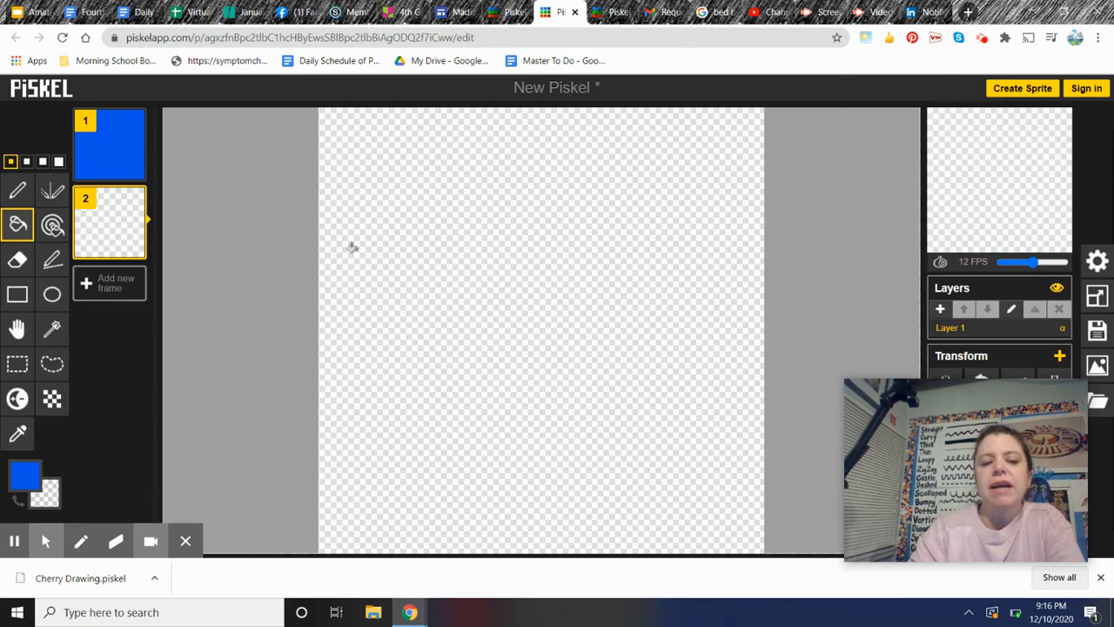
pyautogui.moveTo(139, 239)
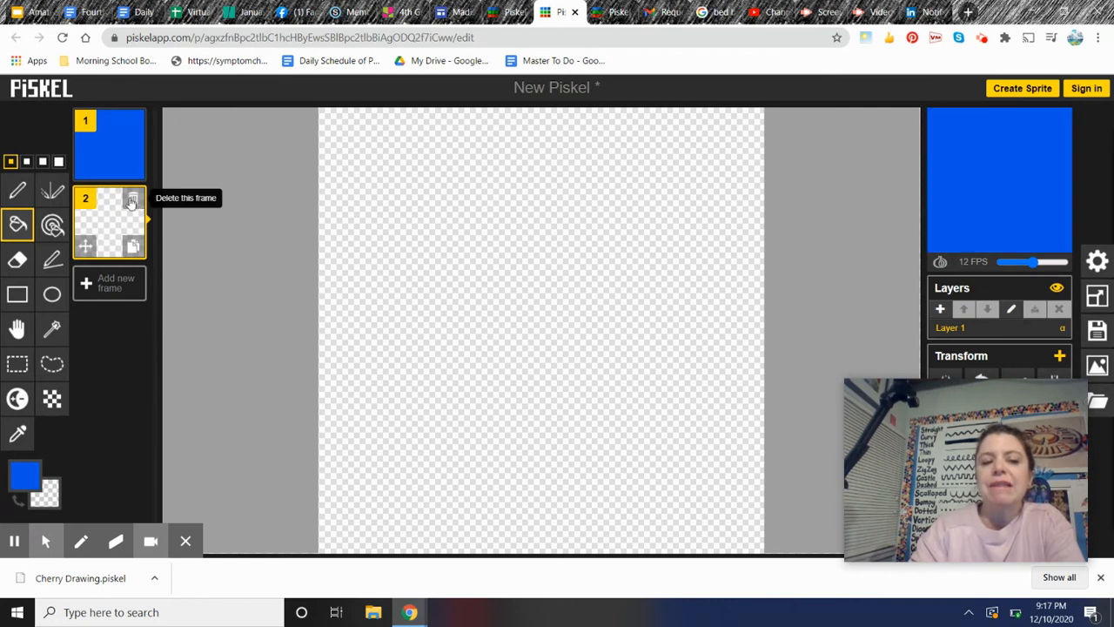
pyautogui.click(132, 199)
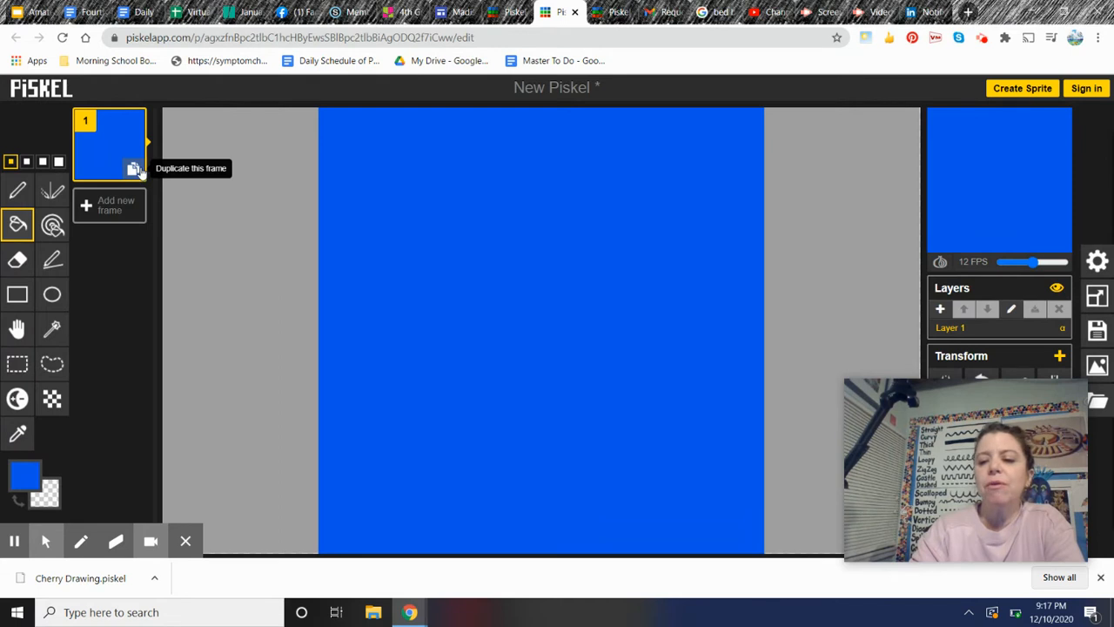
# - Duplicate the blue frame four times to make five identical frames
pyautogui.click(134, 170)
pyautogui.click(134, 170)
pyautogui.click(134, 170)
pyautogui.click(134, 170)
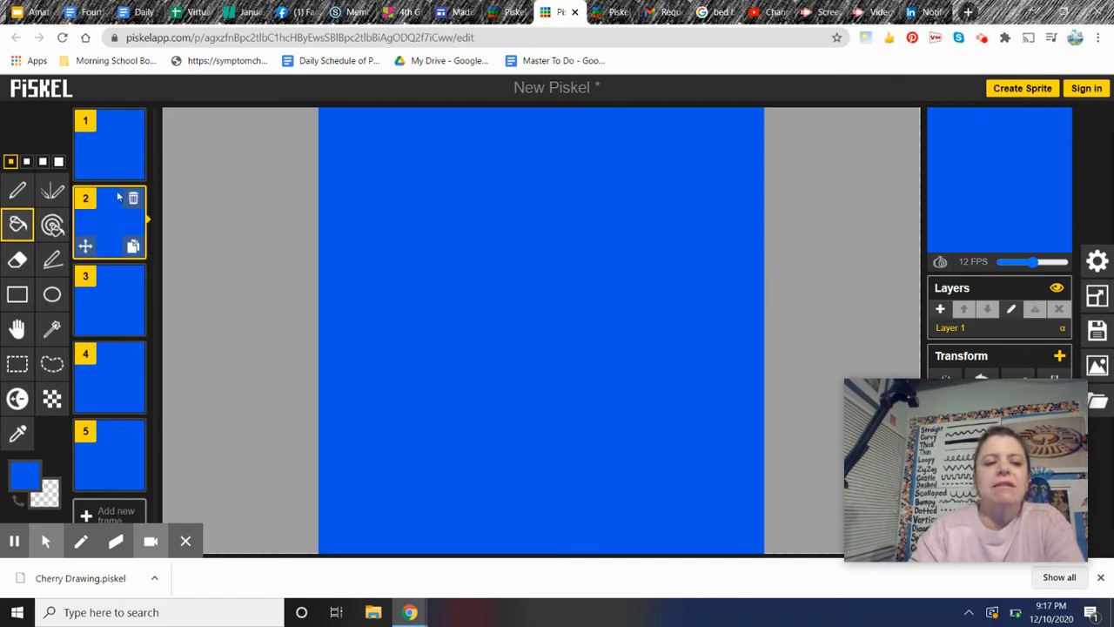
# - Select frame 1 and set the primary colour to bright yellow (#fff608)
pyautogui.click(103, 165)
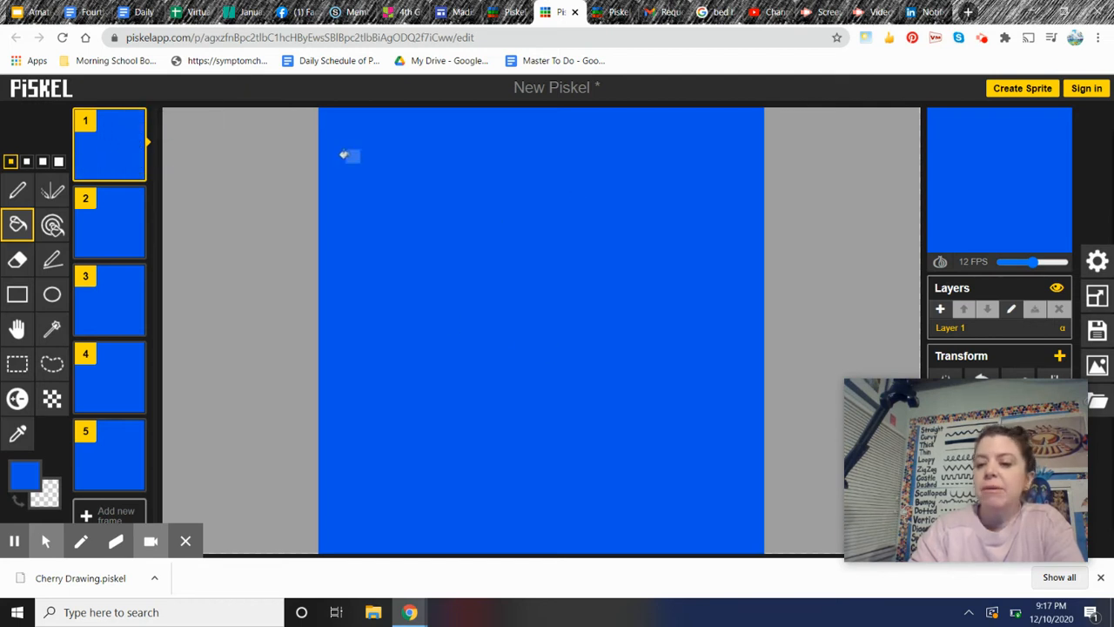
pyautogui.click(26, 479)
pyautogui.click(187, 343)
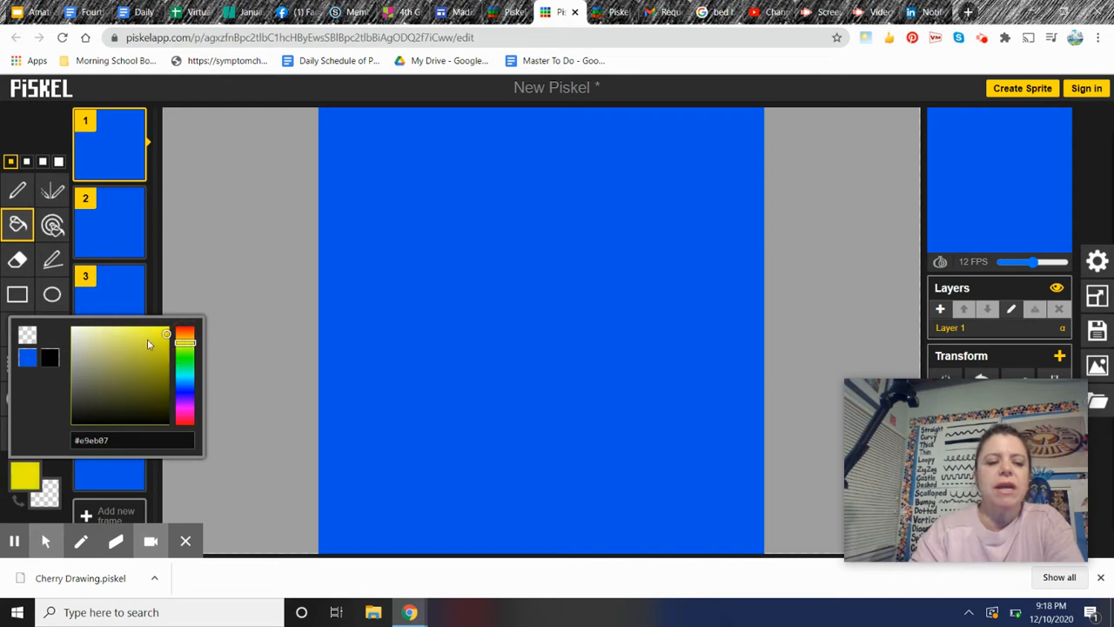
pyautogui.click(166, 328)
pyautogui.click(181, 345)
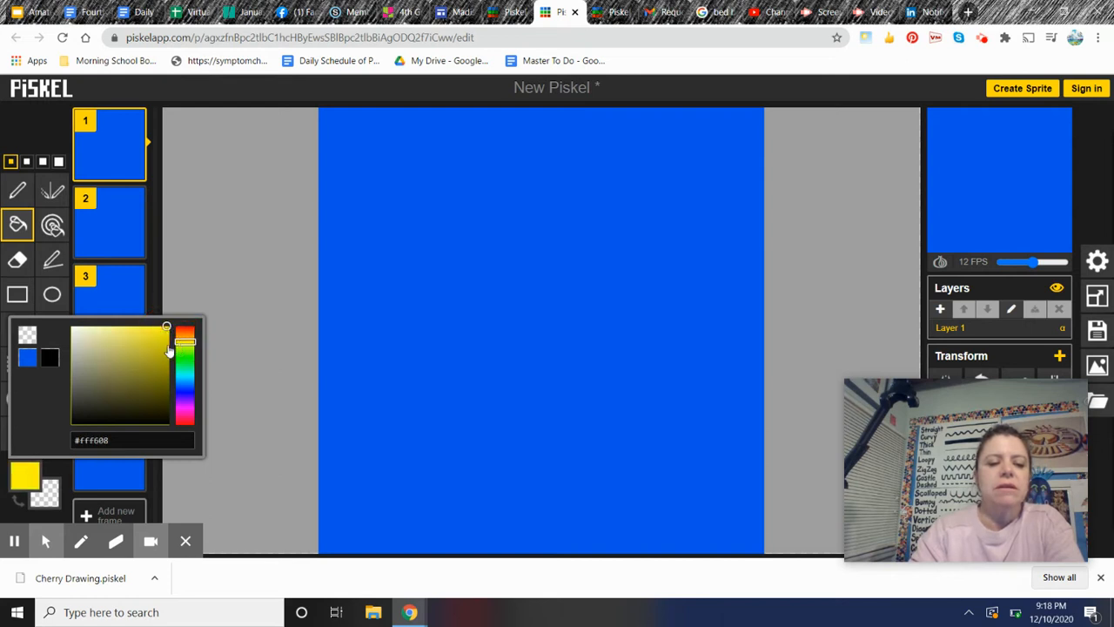
pyautogui.click(182, 253)
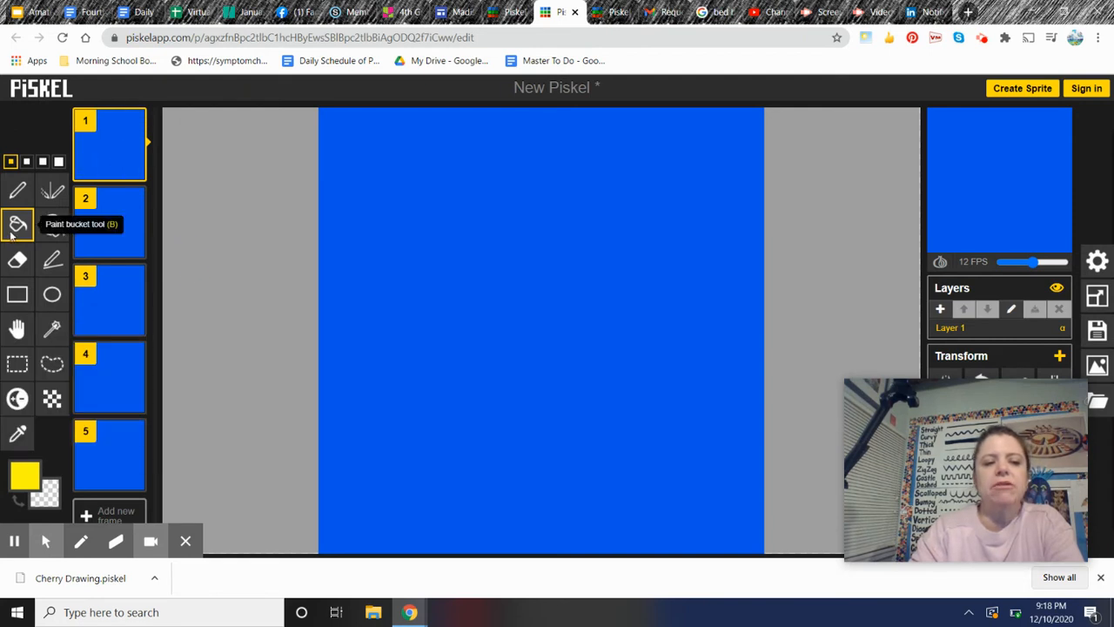
# - Draw a filled yellow ball about 8 by 7 pixels near the upper-left corner of frame 1 with a 3-pixel Pen tool
pyautogui.click(13, 195)
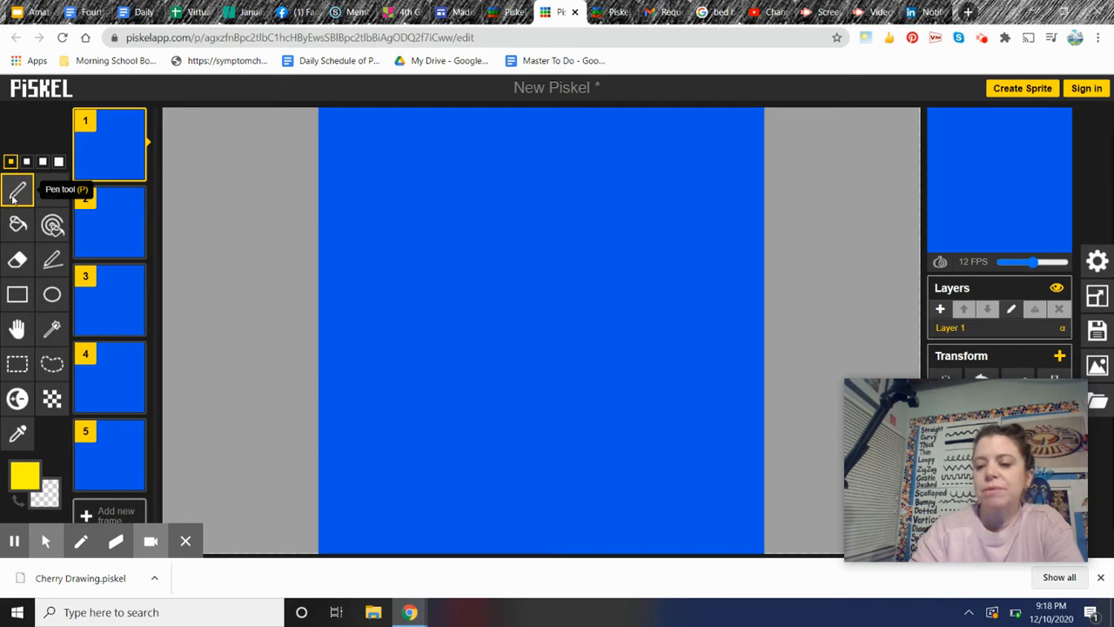
pyautogui.click(43, 161)
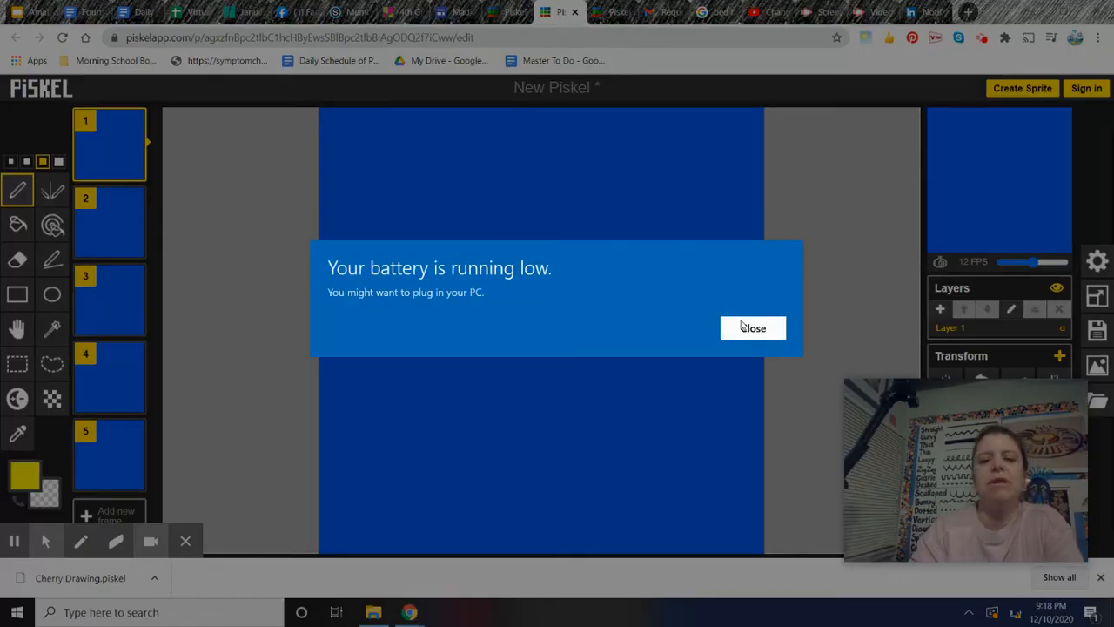
pyautogui.click(740, 328)
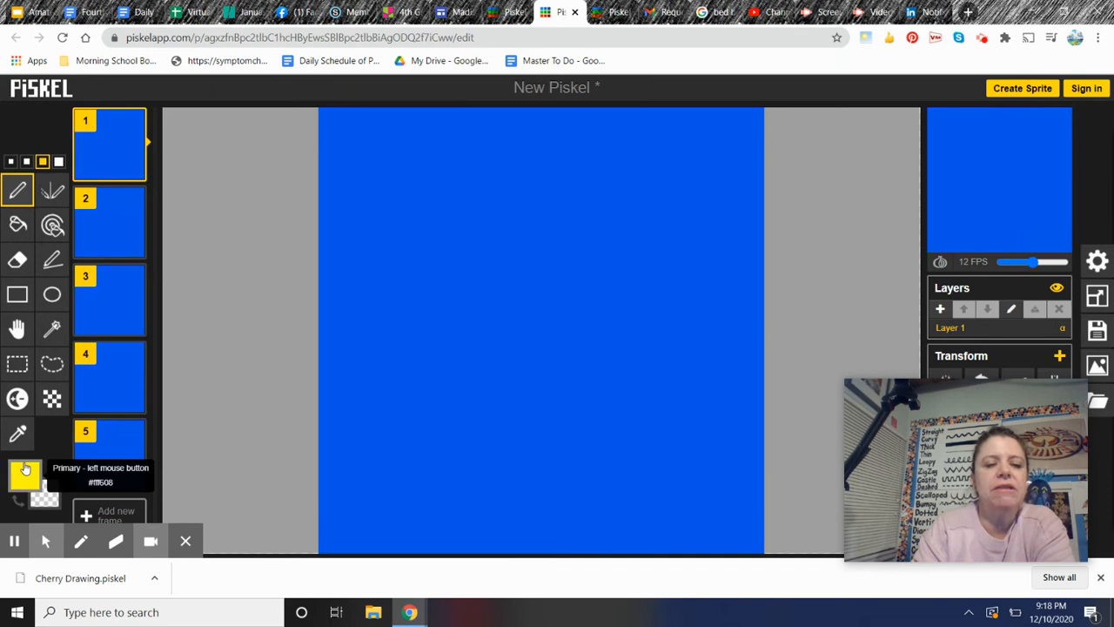
pyautogui.moveTo(392, 209)
pyautogui.mouseDown()
pyautogui.moveTo(383, 235)
pyautogui.moveTo(419, 224)
pyautogui.moveTo(375, 235)
pyautogui.moveTo(431, 222)
pyautogui.moveTo(372, 242)
pyautogui.moveTo(433, 231)
pyautogui.moveTo(393, 225)
pyautogui.mouseUp()
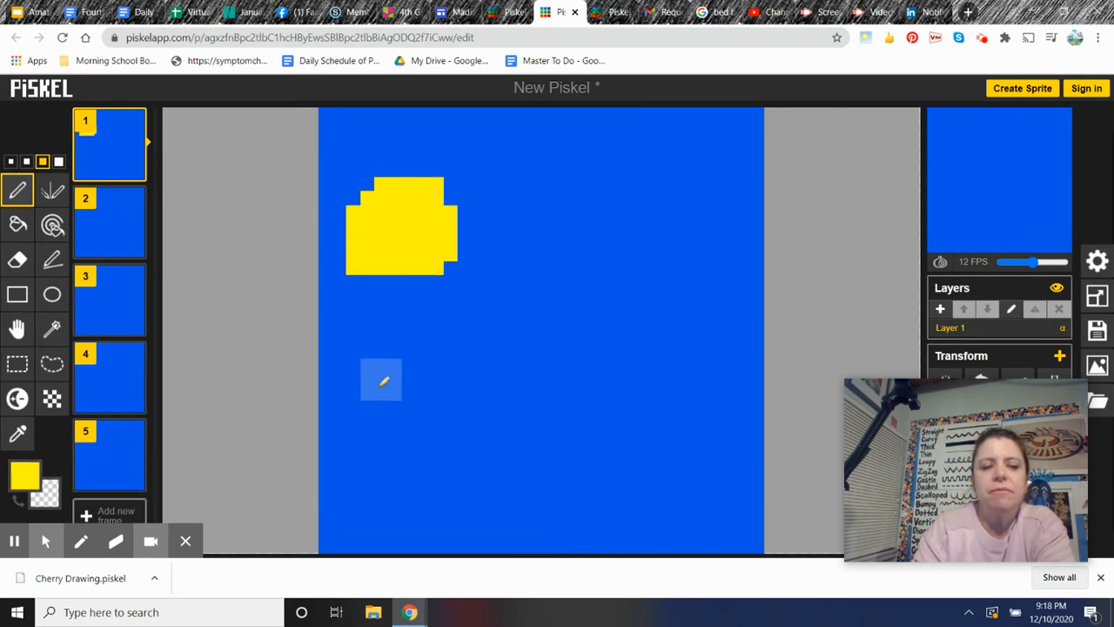
# - Draw a yellow ball about 8 by 7 pixels in frame 2, slightly lower and further right than in frame 1
pyautogui.moveTo(92, 150)
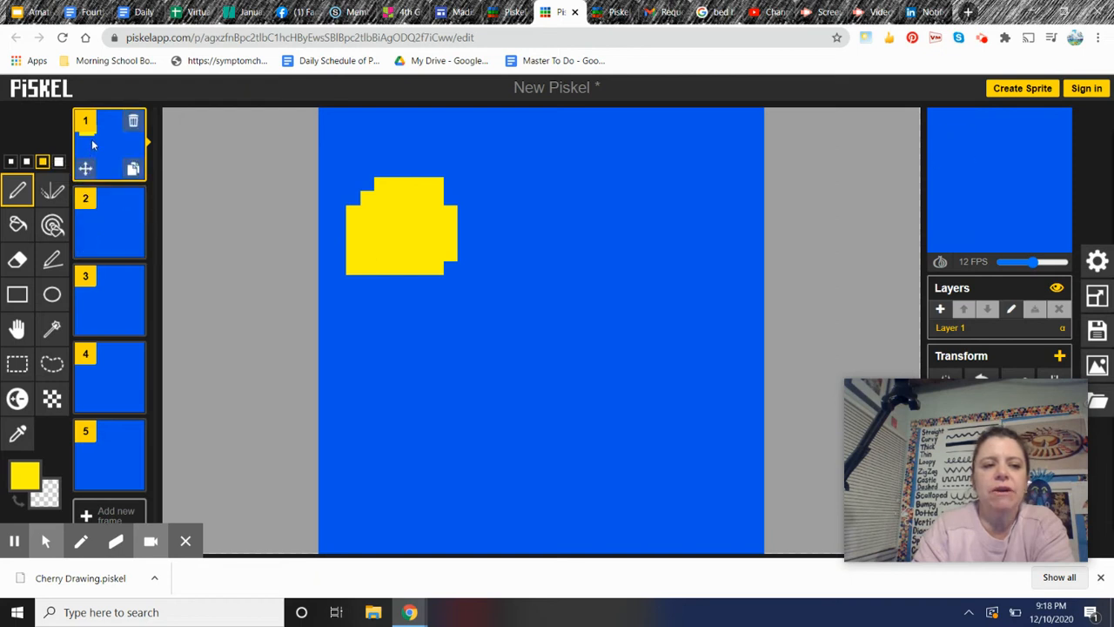
pyautogui.moveTo(1002, 152)
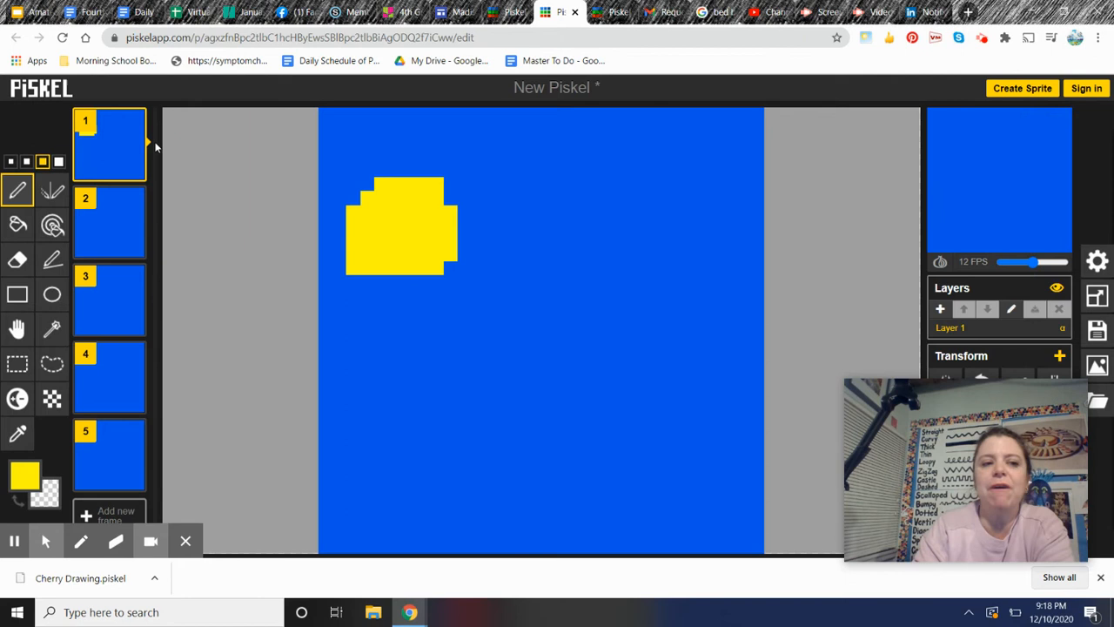
pyautogui.moveTo(139, 346)
pyautogui.moveTo(112, 224)
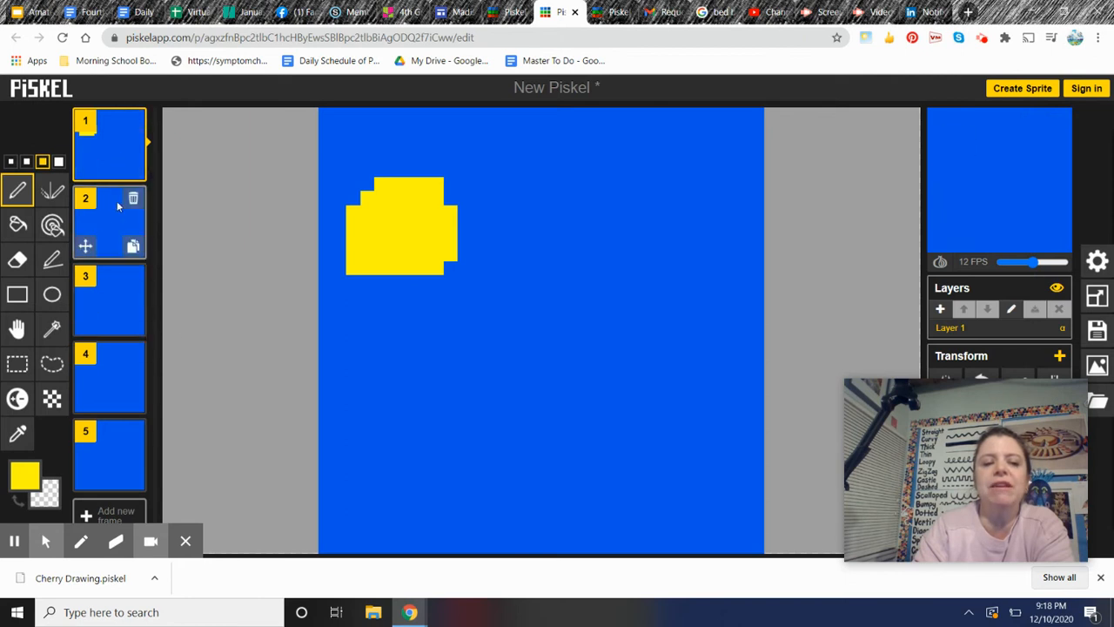
pyautogui.moveTo(114, 454)
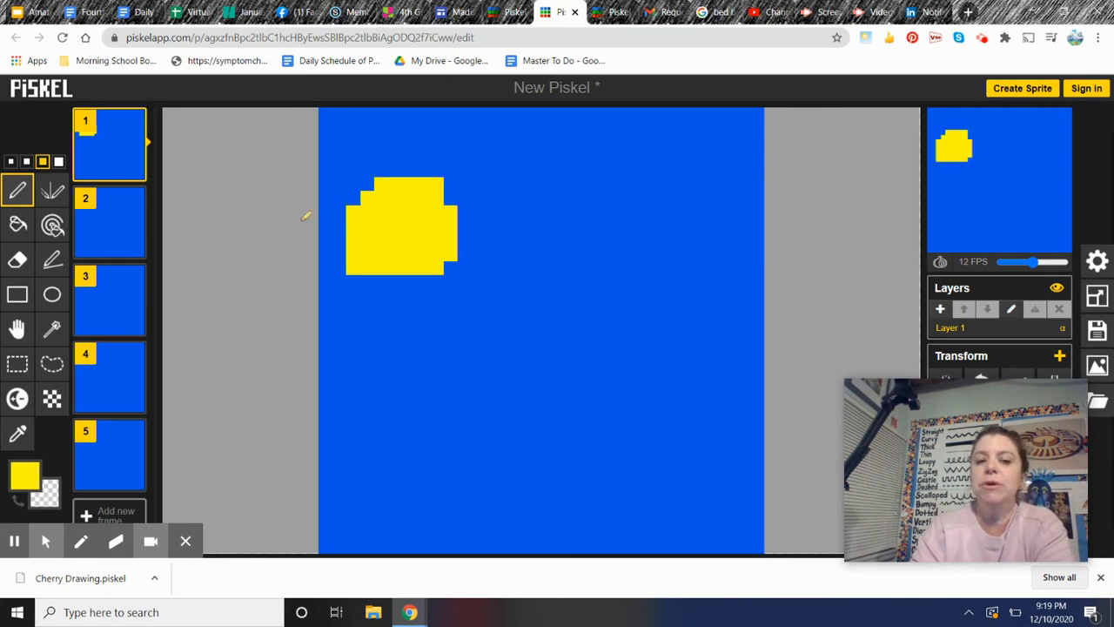
pyautogui.click(120, 227)
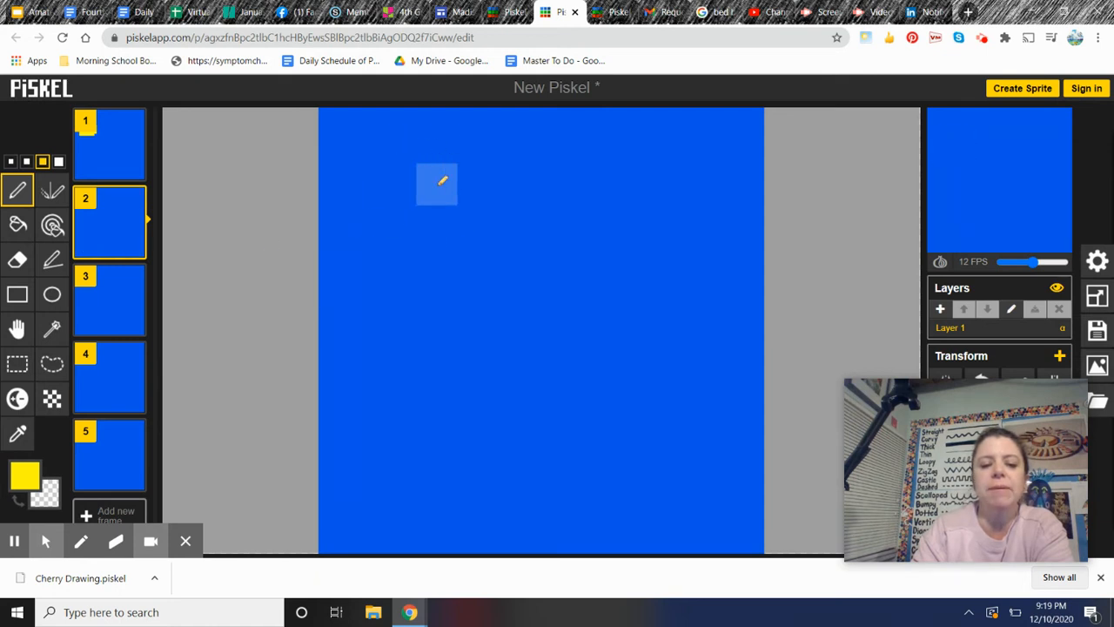
pyautogui.moveTo(484, 275)
pyautogui.mouseDown()
pyautogui.moveTo(463, 246)
pyautogui.moveTo(515, 260)
pyautogui.moveTo(473, 299)
pyautogui.moveTo(472, 241)
pyautogui.moveTo(504, 265)
pyautogui.moveTo(484, 296)
pyautogui.moveTo(485, 263)
pyautogui.mouseUp()
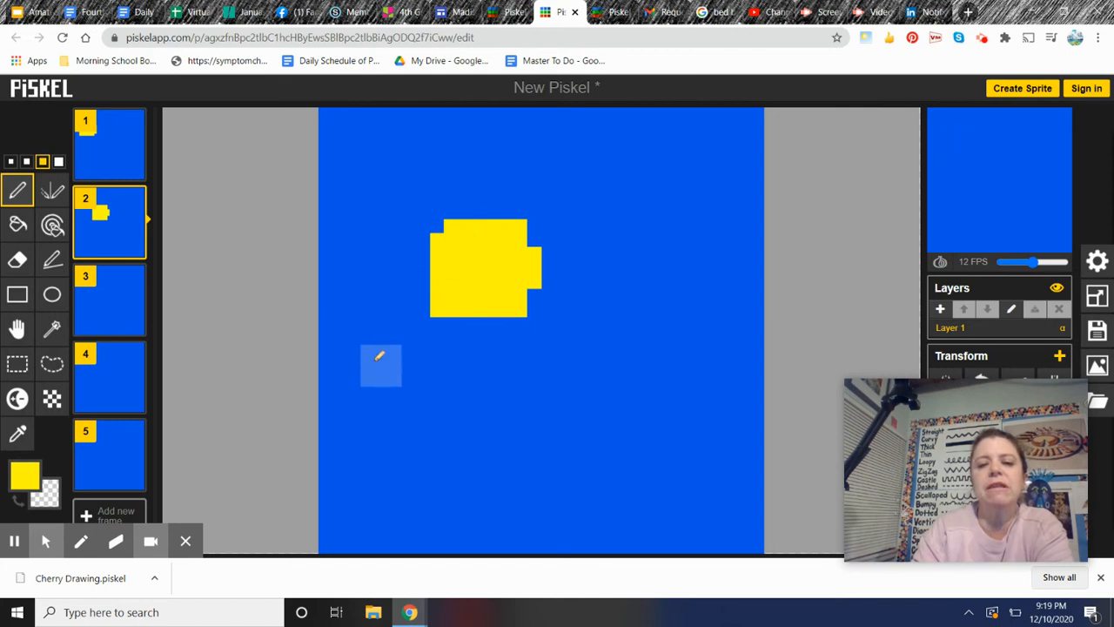
# - Draw a yellow ball about 7 by 8 pixels near the centre of frame 3, slightly lower and further right than in frame 2
pyautogui.moveTo(100, 272)
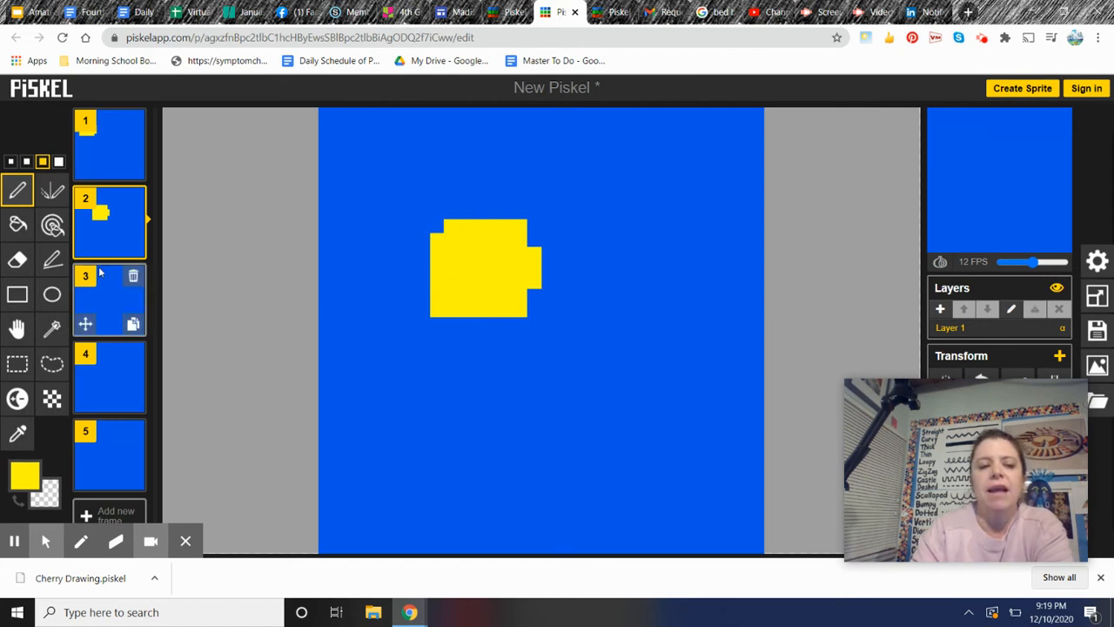
pyautogui.click(104, 294)
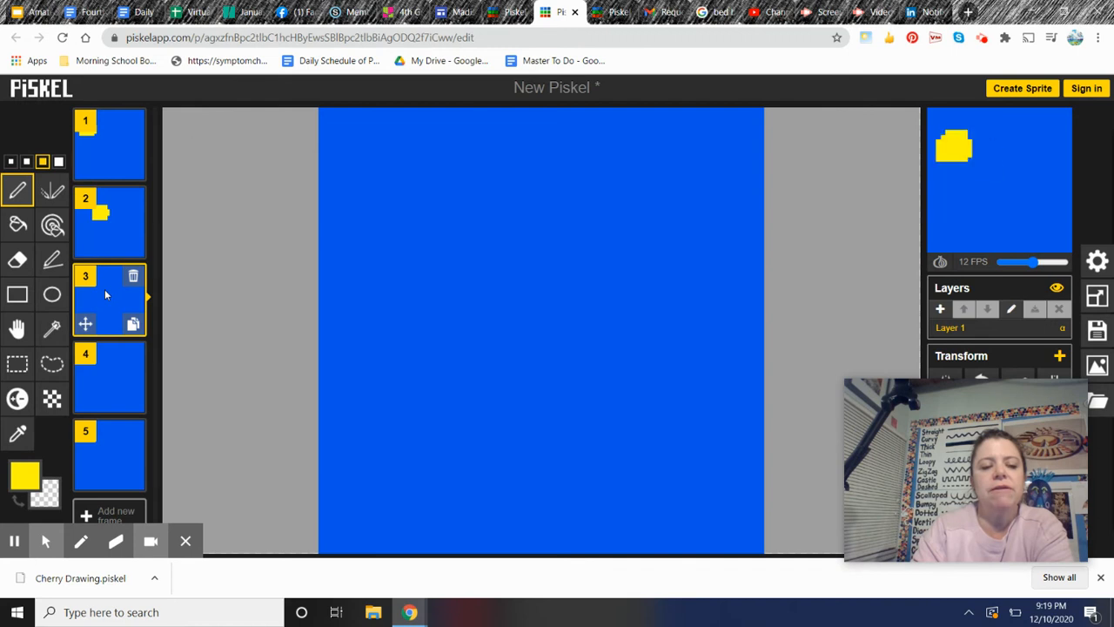
pyautogui.moveTo(525, 283)
pyautogui.mouseDown()
pyautogui.moveTo(501, 323)
pyautogui.moveTo(509, 289)
pyautogui.moveTo(548, 339)
pyautogui.moveTo(491, 313)
pyautogui.moveTo(520, 284)
pyautogui.mouseUp()
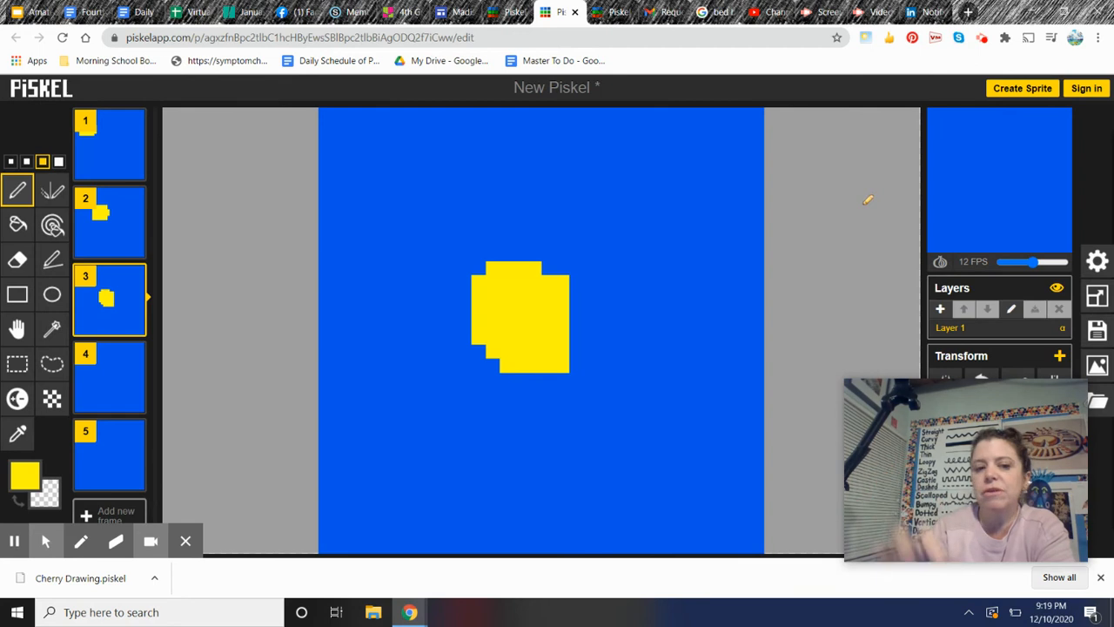
# - Draw a yellow ball about 8 pixels wide in frame 4 and one about 6 pixels wide in frame 5, each further down and right
pyautogui.click(106, 366)
pyautogui.moveTo(547, 358)
pyautogui.mouseDown()
pyautogui.moveTo(530, 400)
pyautogui.moveTo(559, 337)
pyautogui.moveTo(552, 382)
pyautogui.moveTo(590, 364)
pyautogui.moveTo(558, 372)
pyautogui.mouseUp()
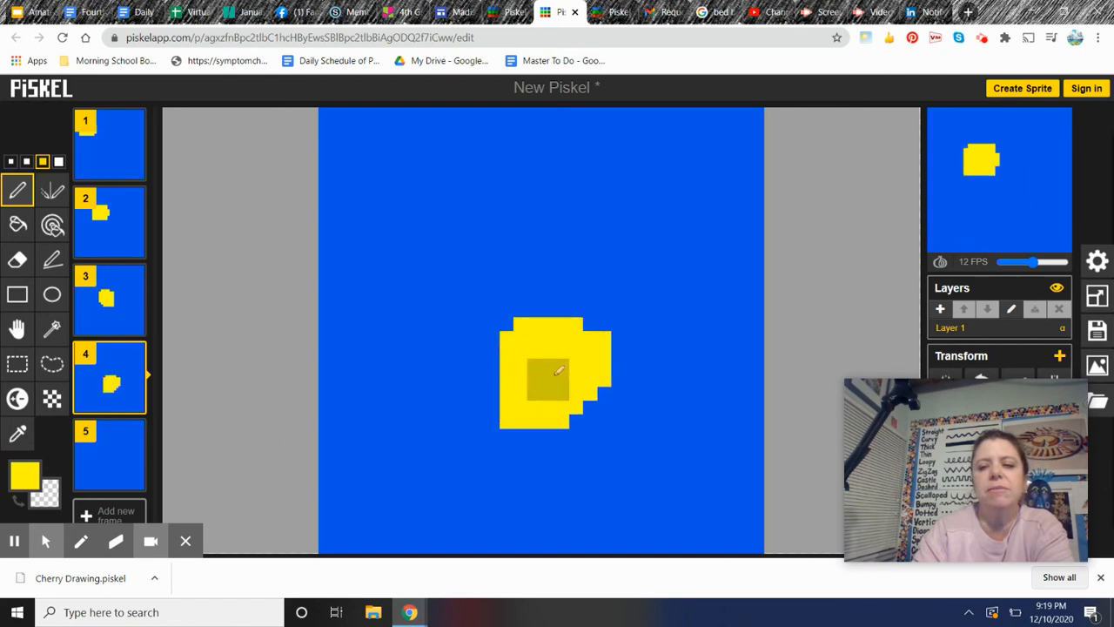
pyautogui.click(113, 453)
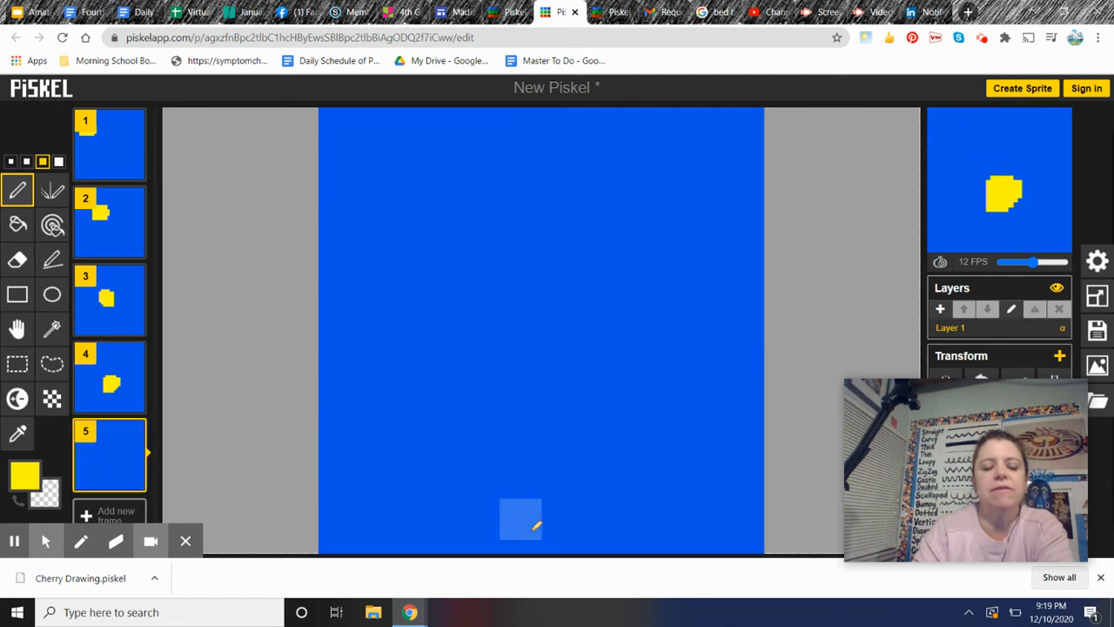
pyautogui.moveTo(625, 415)
pyautogui.mouseDown()
pyautogui.moveTo(592, 378)
pyautogui.moveTo(599, 406)
pyautogui.mouseUp()
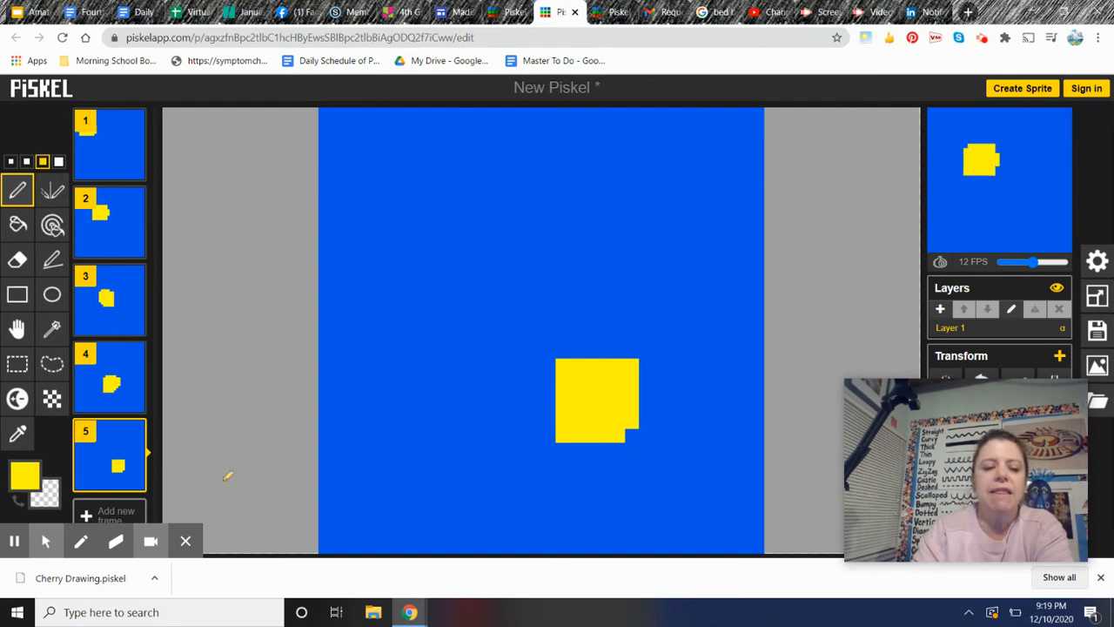
# - Add a sixth frame and fill it with the palette's existing blue using the Paint bucket tool
pyautogui.click(185, 540)
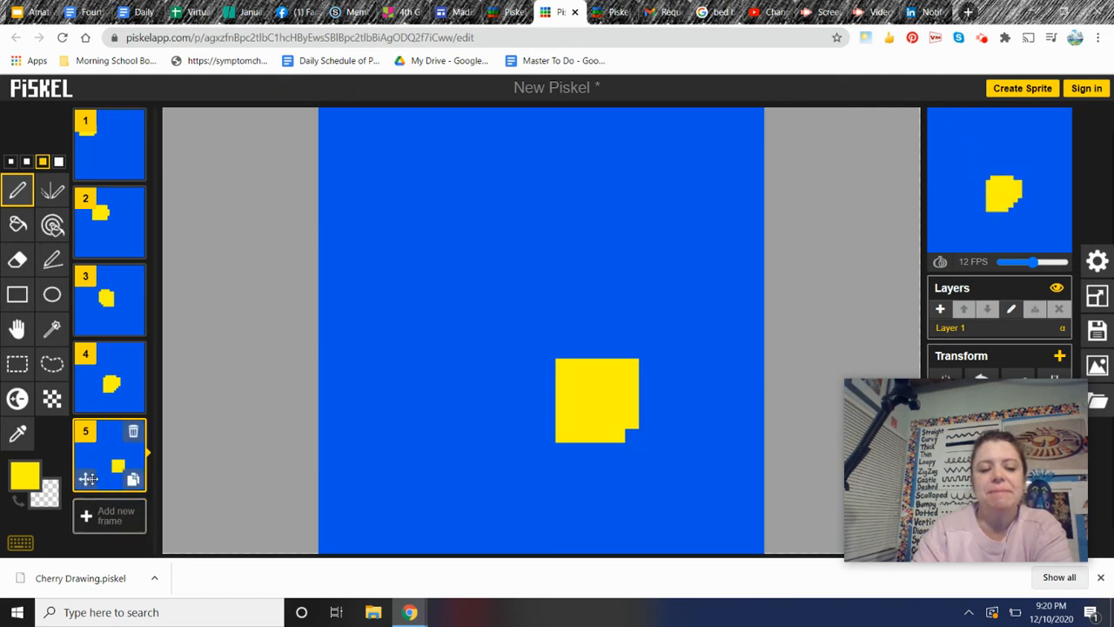
pyautogui.click(99, 514)
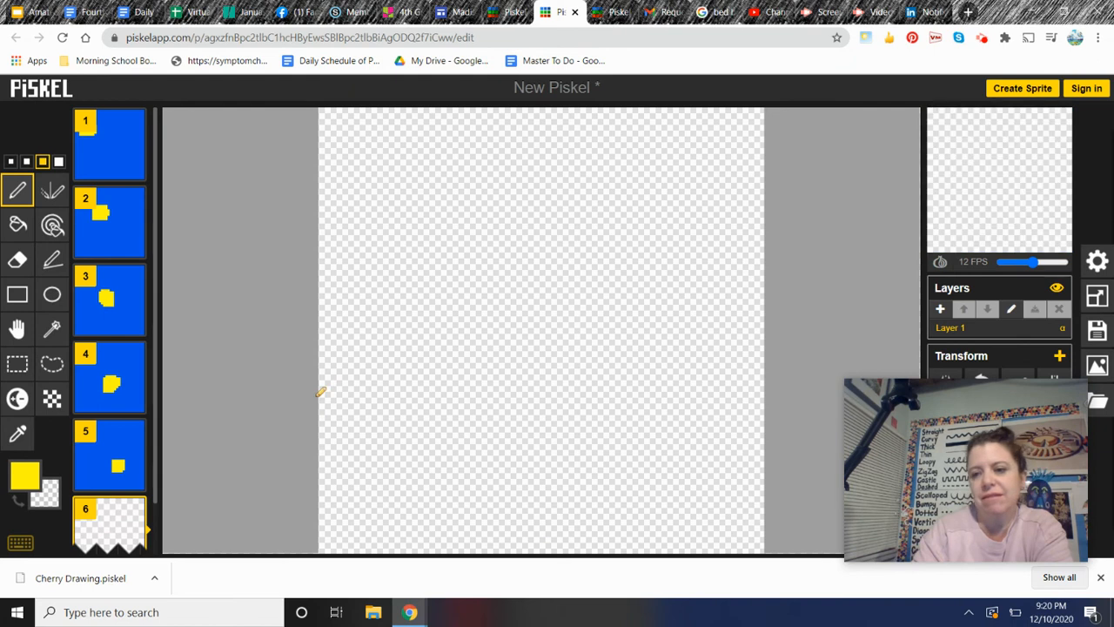
pyautogui.moveTo(949, 440); pyautogui.dragTo(869, 607)
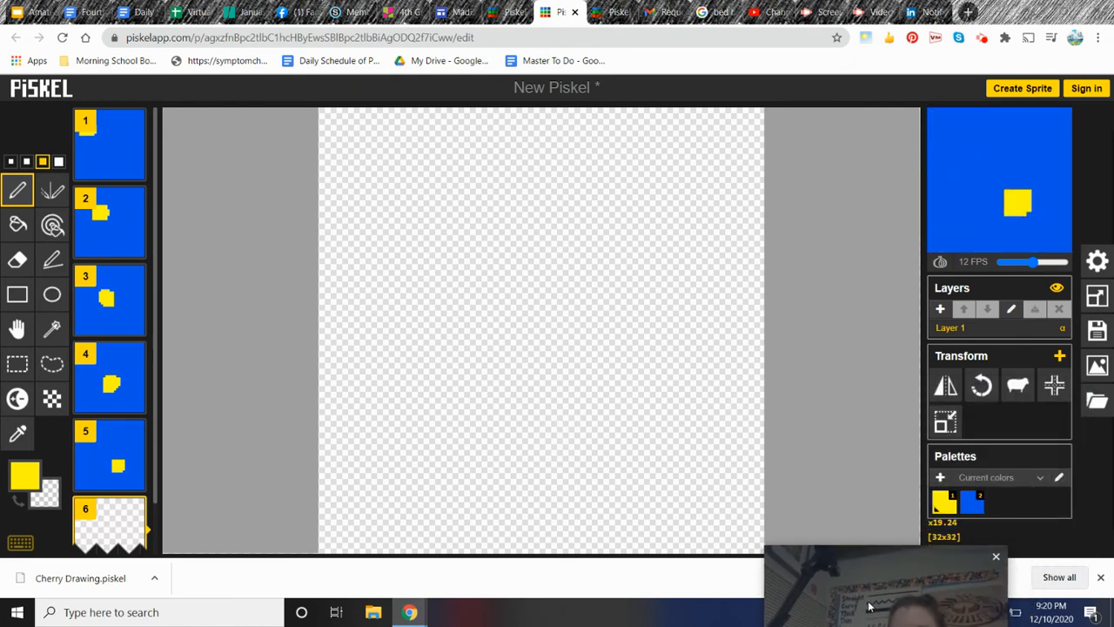
pyautogui.click(973, 505)
pyautogui.click(18, 223)
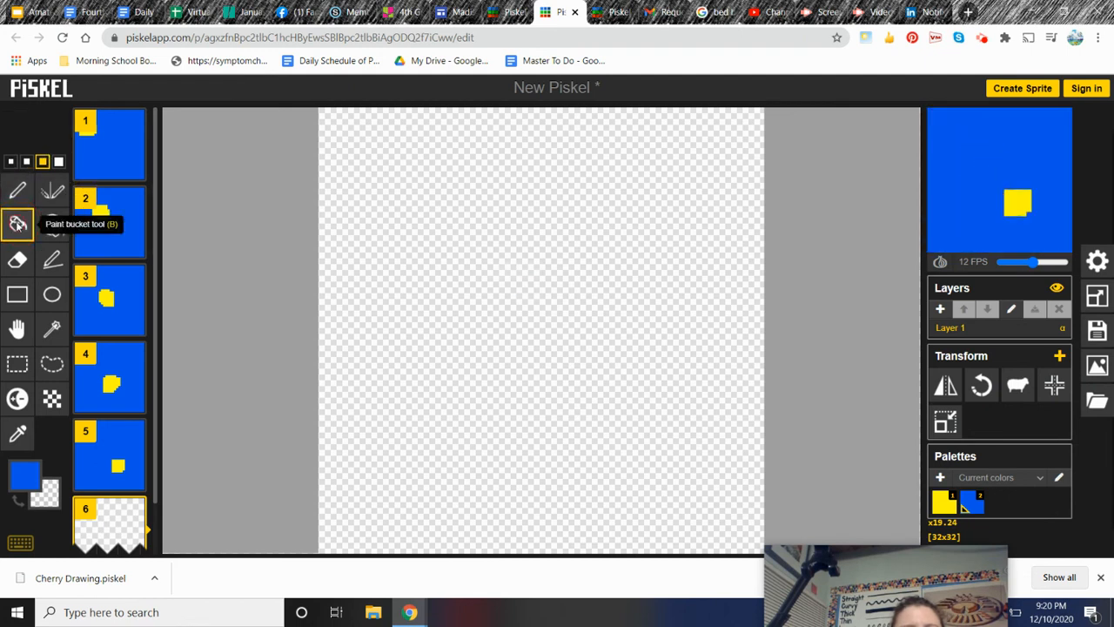
pyautogui.click(443, 231)
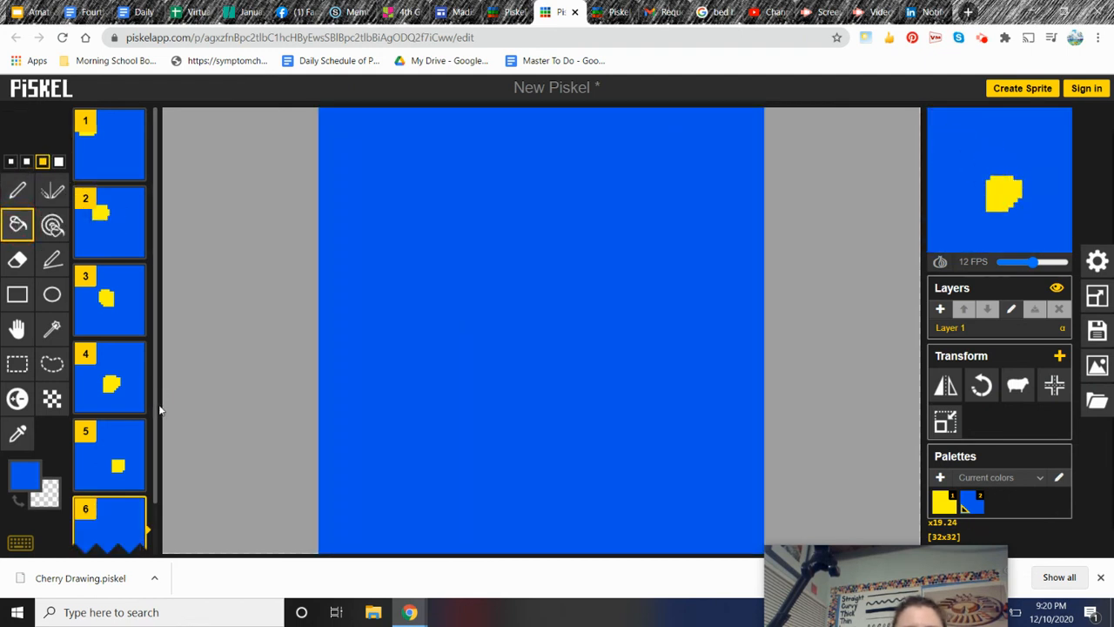
# - Duplicate the blank blue frame 6 twice to make frames 7 and 8, and select frame 6 for editing
pyautogui.moveTo(157, 414); pyautogui.dragTo(157, 467)
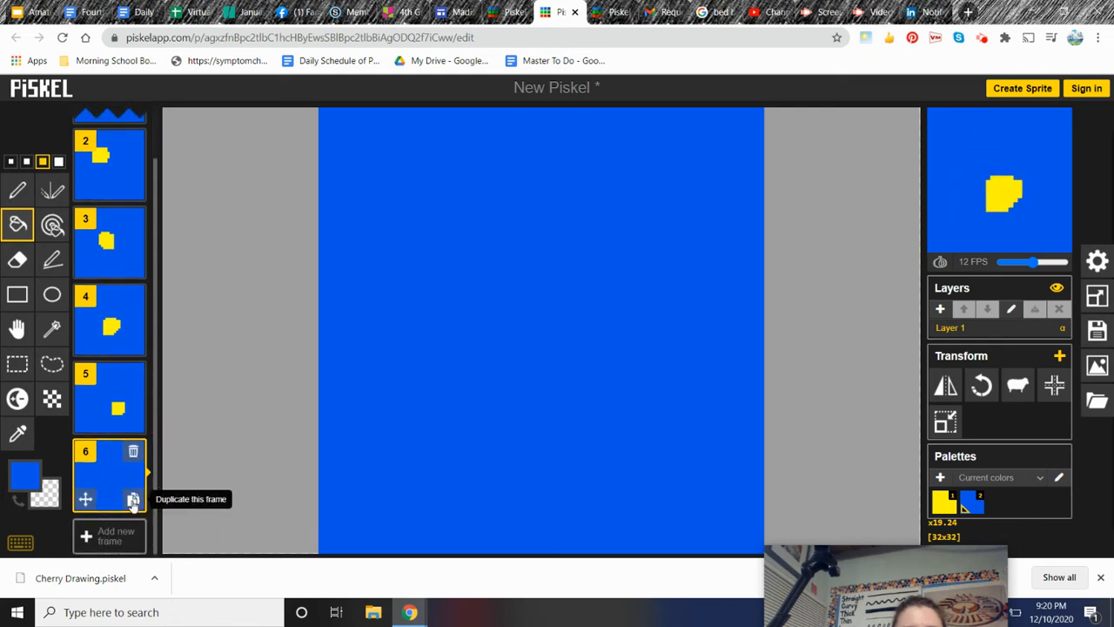
pyautogui.click(134, 500)
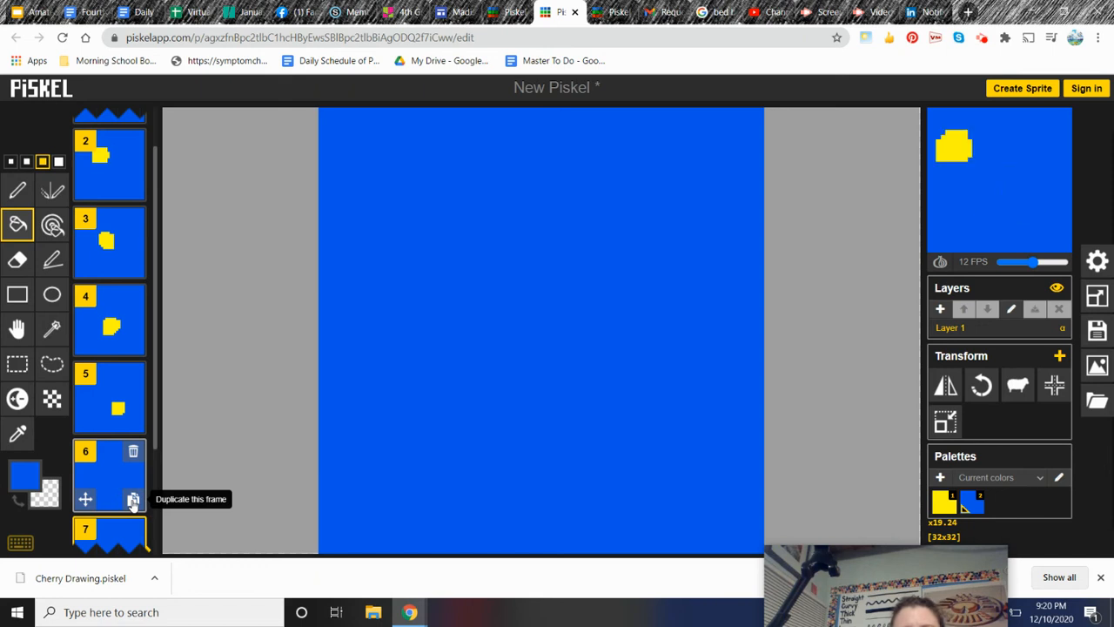
pyautogui.moveTo(156, 376); pyautogui.dragTo(133, 501)
pyautogui.click(109, 325)
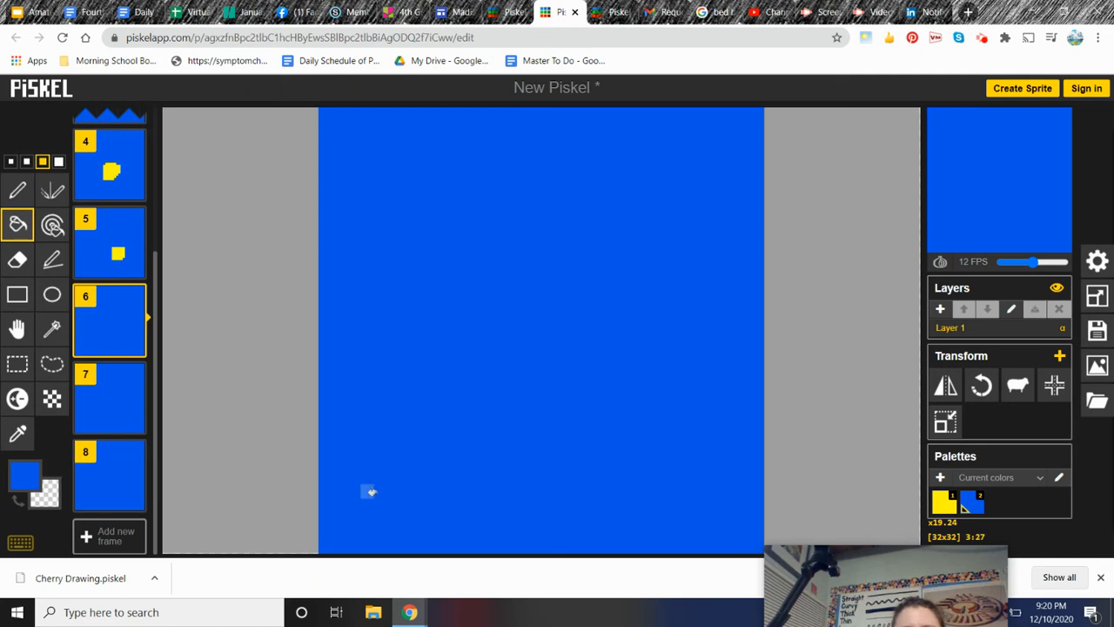
pyautogui.click(952, 508)
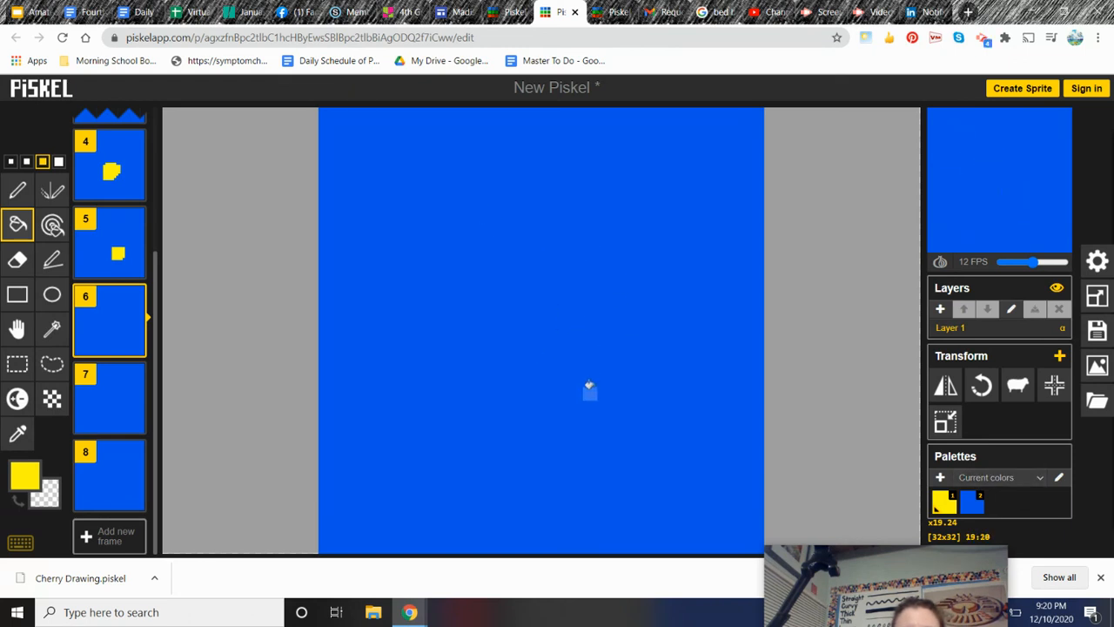
pyautogui.click(596, 386)
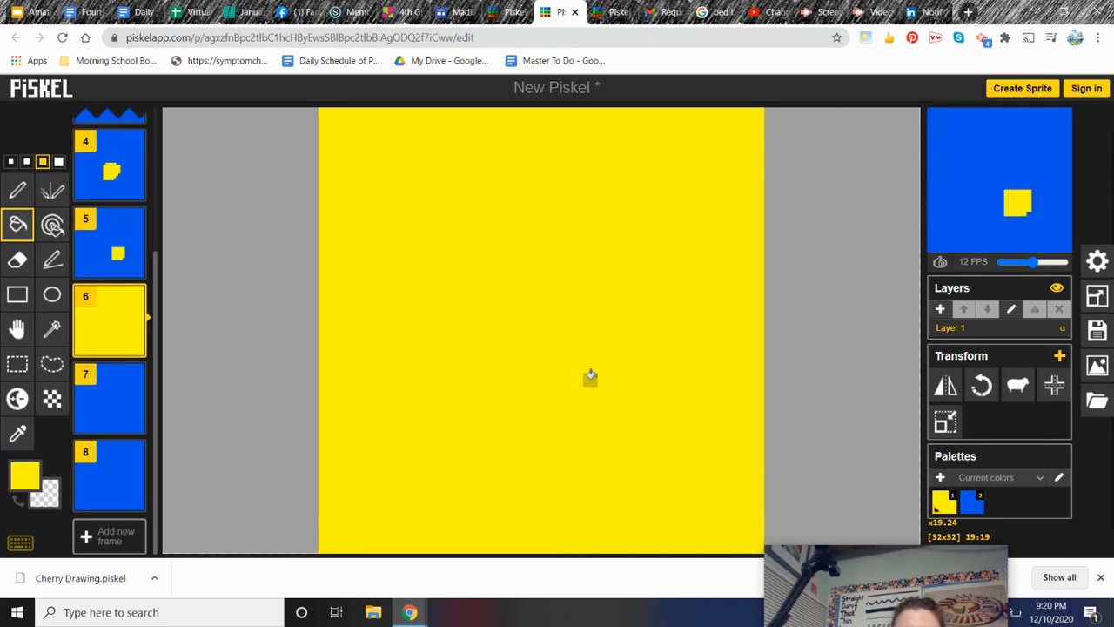
pyautogui.click(972, 503)
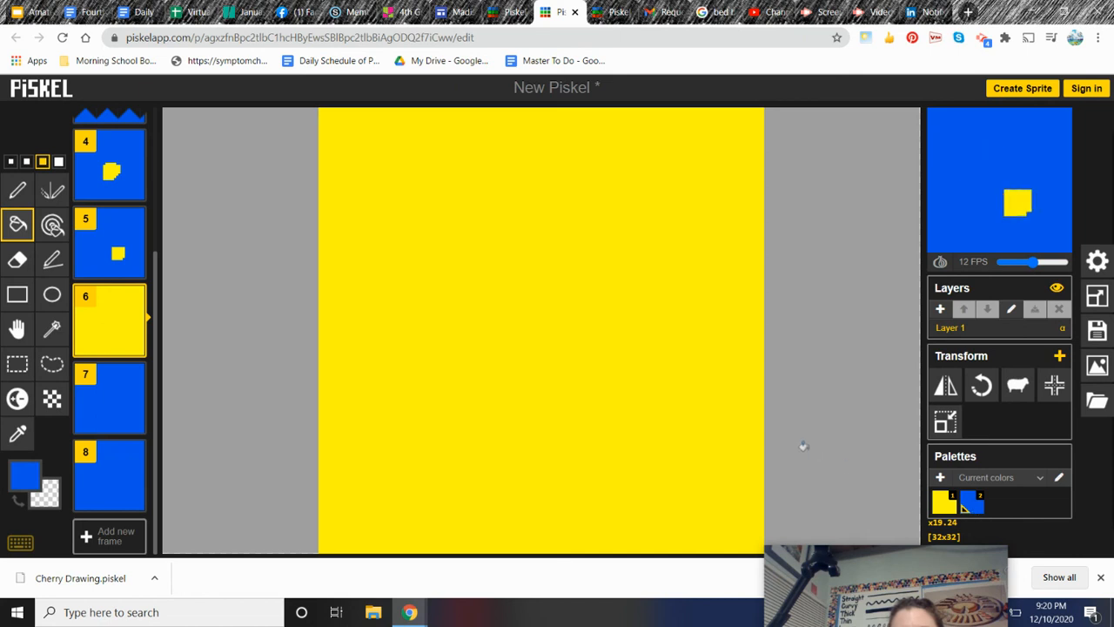
pyautogui.click(723, 436)
# - Draw a yellow ball about 7 by 7 pixels with the Pen tool in frame 6, lower than the ball in frame 5
pyautogui.moveTo(96, 235)
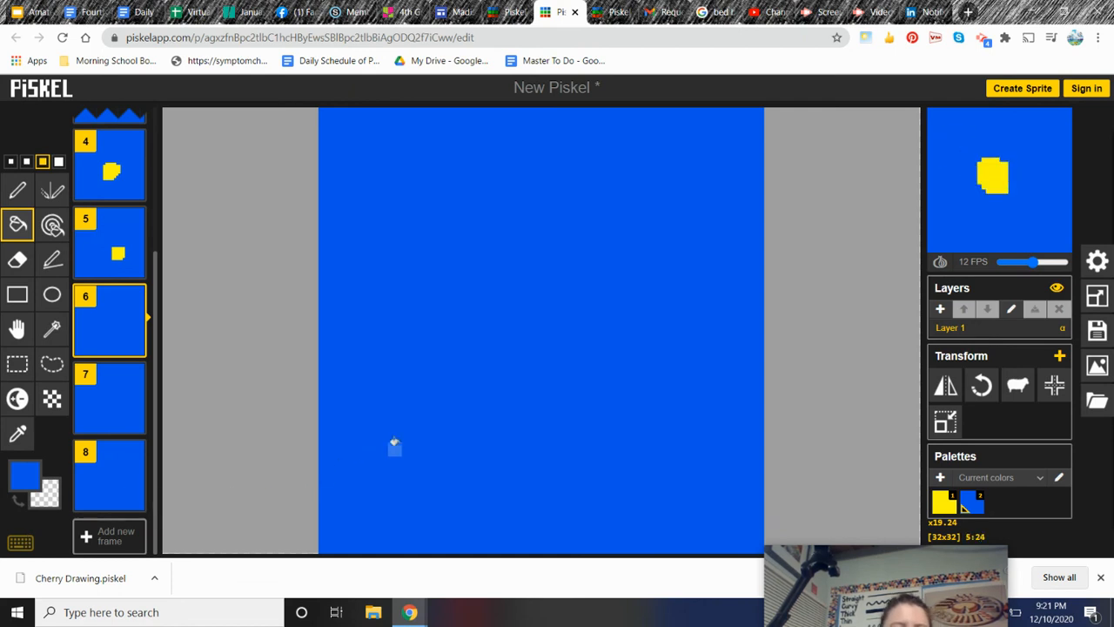
pyautogui.click(18, 193)
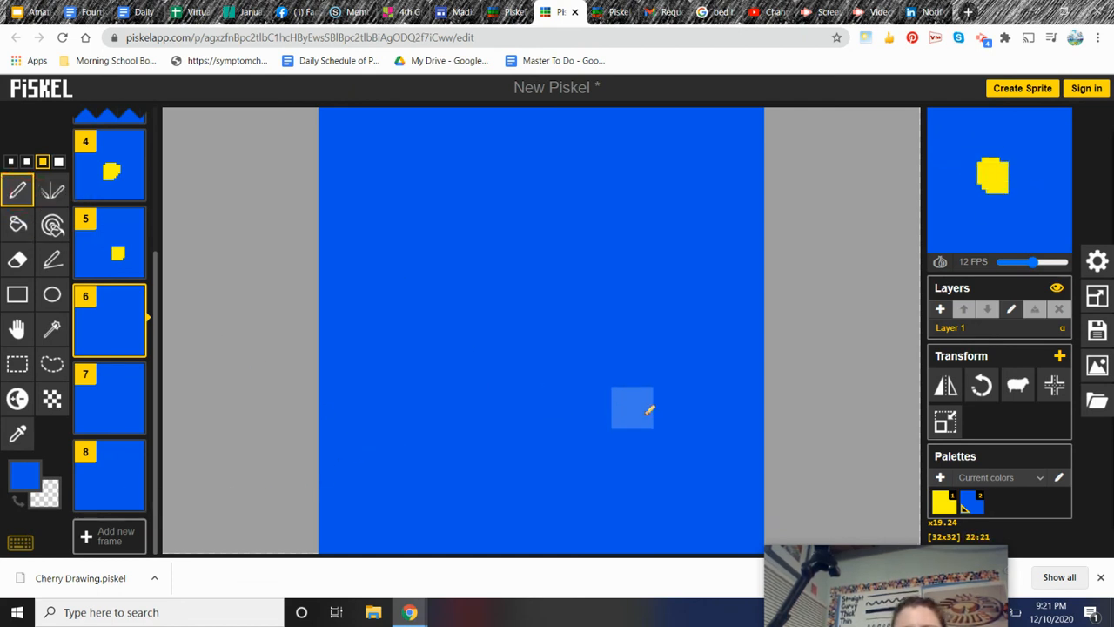
pyautogui.click(594, 426)
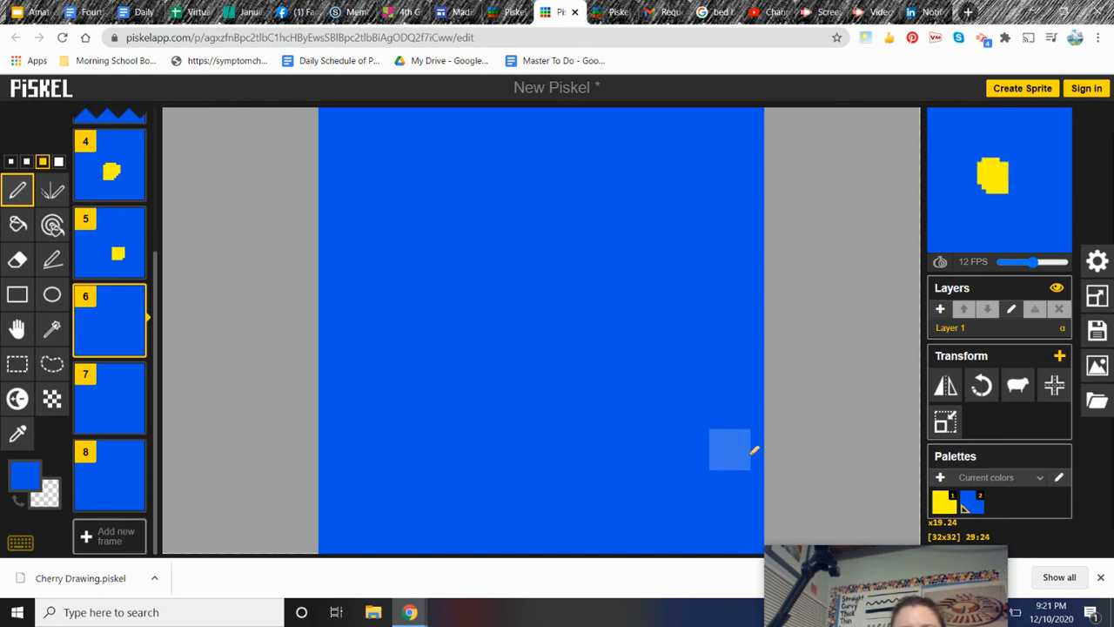
pyautogui.click(941, 502)
pyautogui.click(600, 440)
pyautogui.moveTo(600, 440)
pyautogui.mouseDown()
pyautogui.moveTo(608, 397)
pyautogui.moveTo(606, 433)
pyautogui.mouseUp()
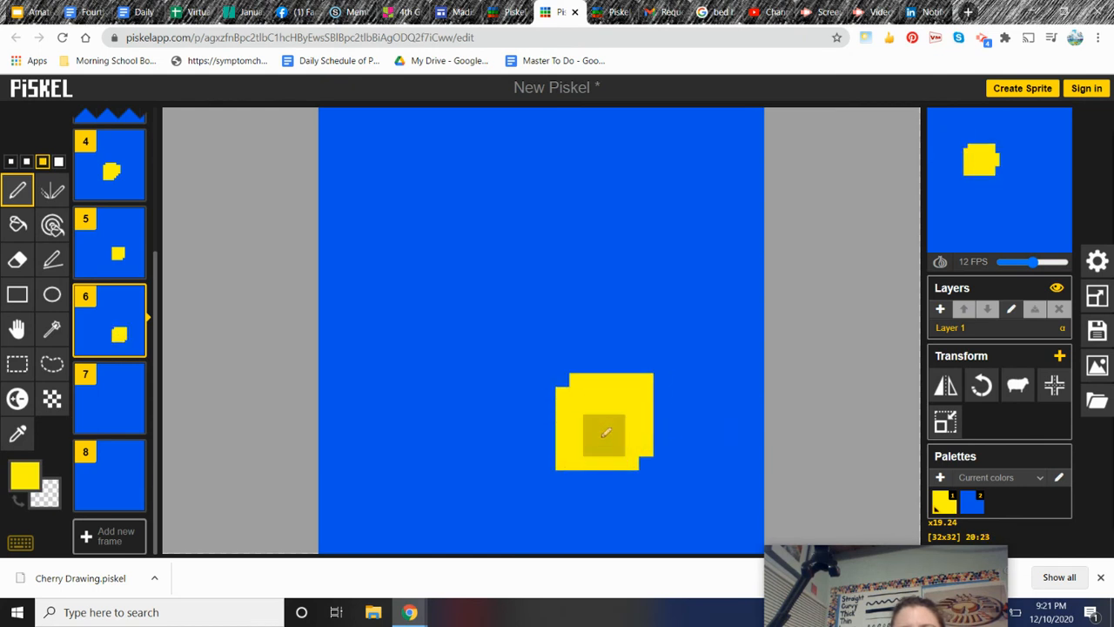
# - Draw a yellow ball about 5 by 5 pixels in frame 7 and one about 6 by 4 pixels at the lower right edge of frame 8
pyautogui.click(109, 391)
pyautogui.moveTo(649, 464)
pyautogui.mouseDown()
pyautogui.moveTo(642, 455)
pyautogui.moveTo(627, 467)
pyautogui.moveTo(631, 492)
pyautogui.mouseUp()
pyautogui.moveTo(896, 514); pyautogui.dragTo(913, 470)
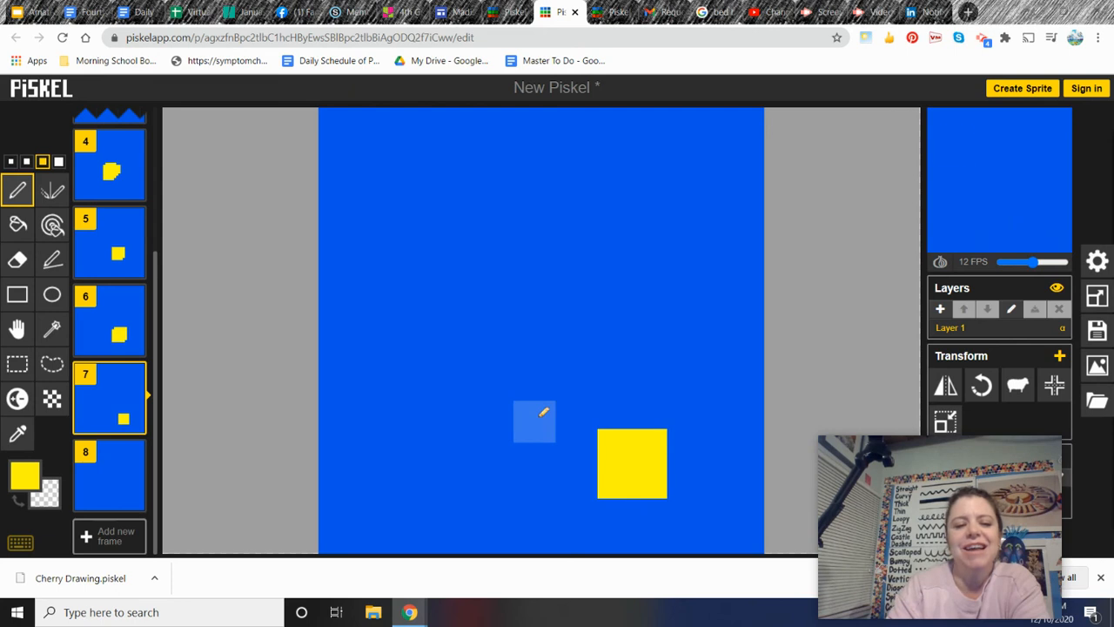
pyautogui.click(109, 475)
pyautogui.moveTo(717, 511)
pyautogui.mouseDown()
pyautogui.moveTo(697, 531)
pyautogui.moveTo(722, 550)
pyautogui.moveTo(709, 546)
pyautogui.mouseUp()
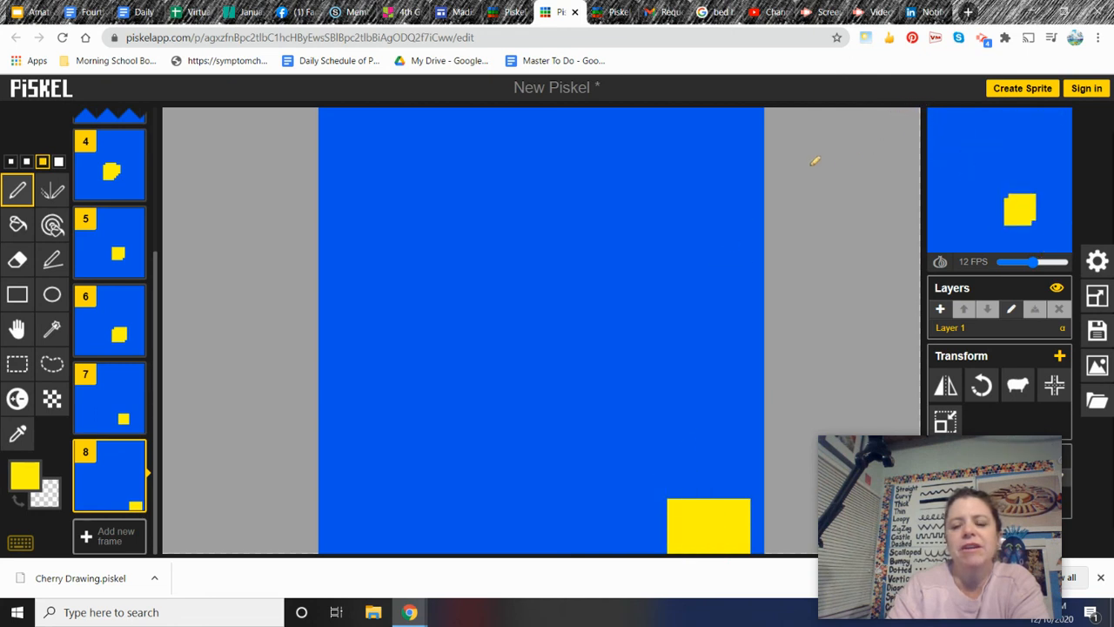
# - Add a ninth frame and fill it with the palette's existing blue using the Paint bucket tool
pyautogui.click(110, 537)
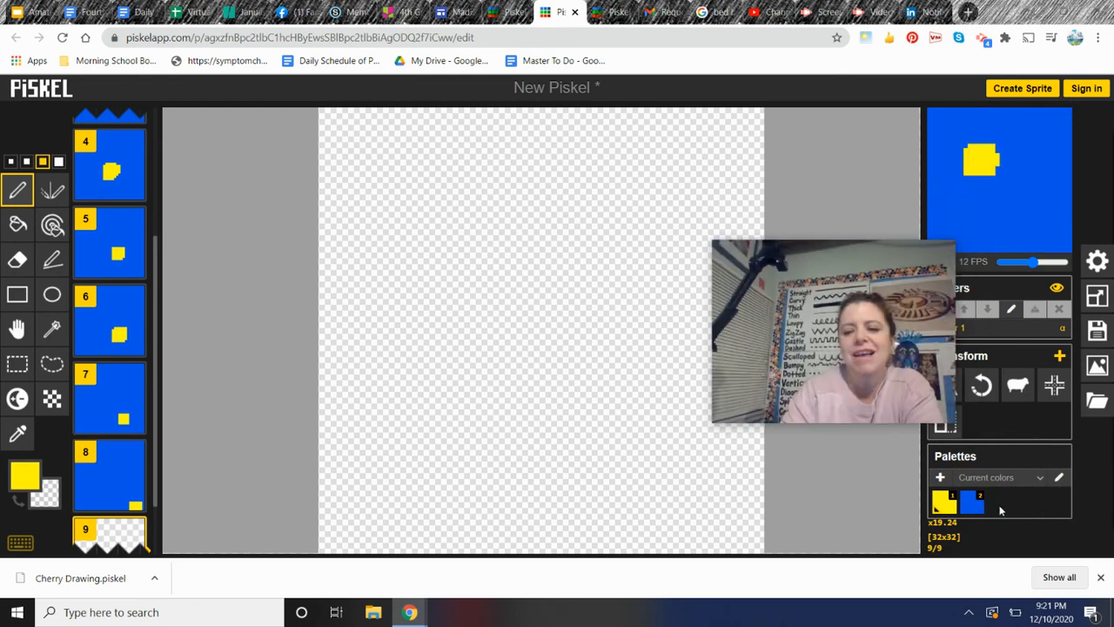
pyautogui.click(973, 502)
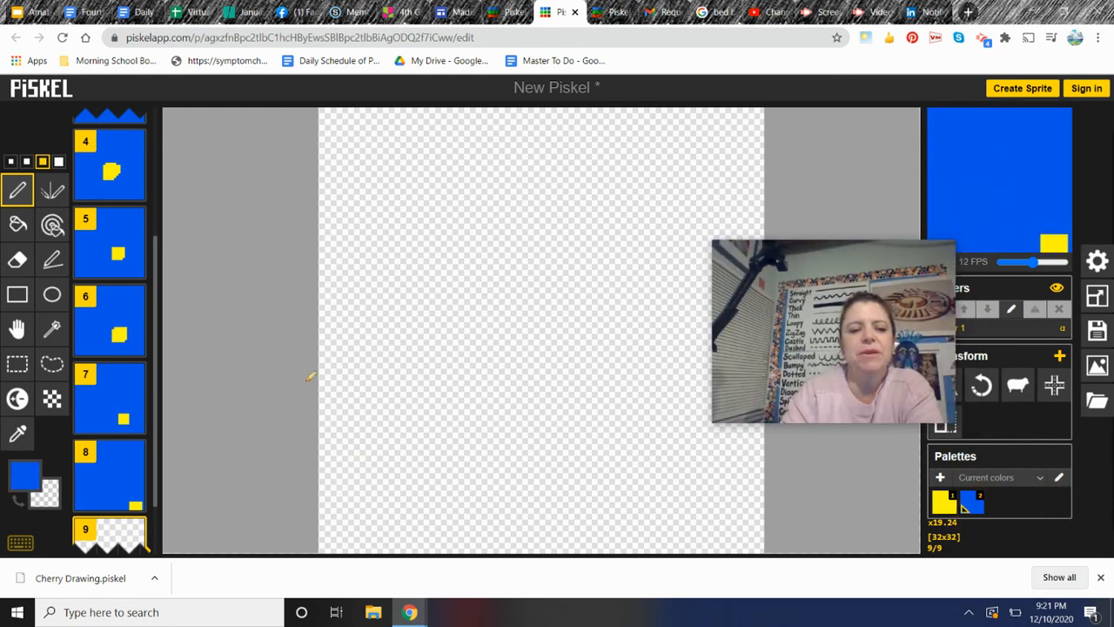
pyautogui.click(17, 223)
pyautogui.click(591, 349)
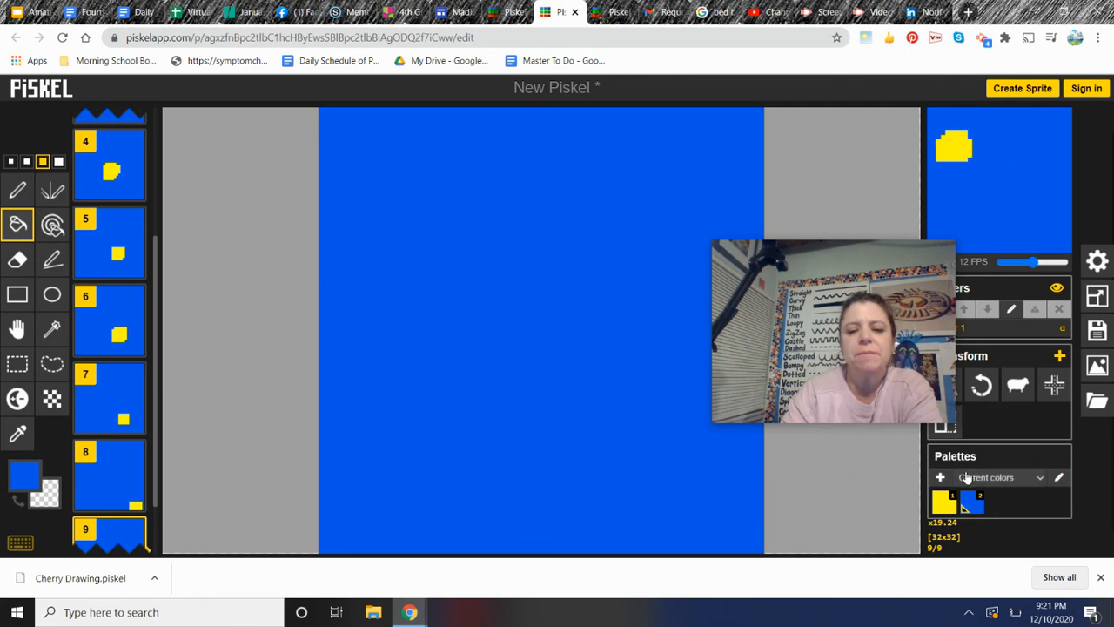
# - Draw a partial yellow ball about 3 by 5 pixels against the left edge near the upper corner of frame 9
pyautogui.click(943, 502)
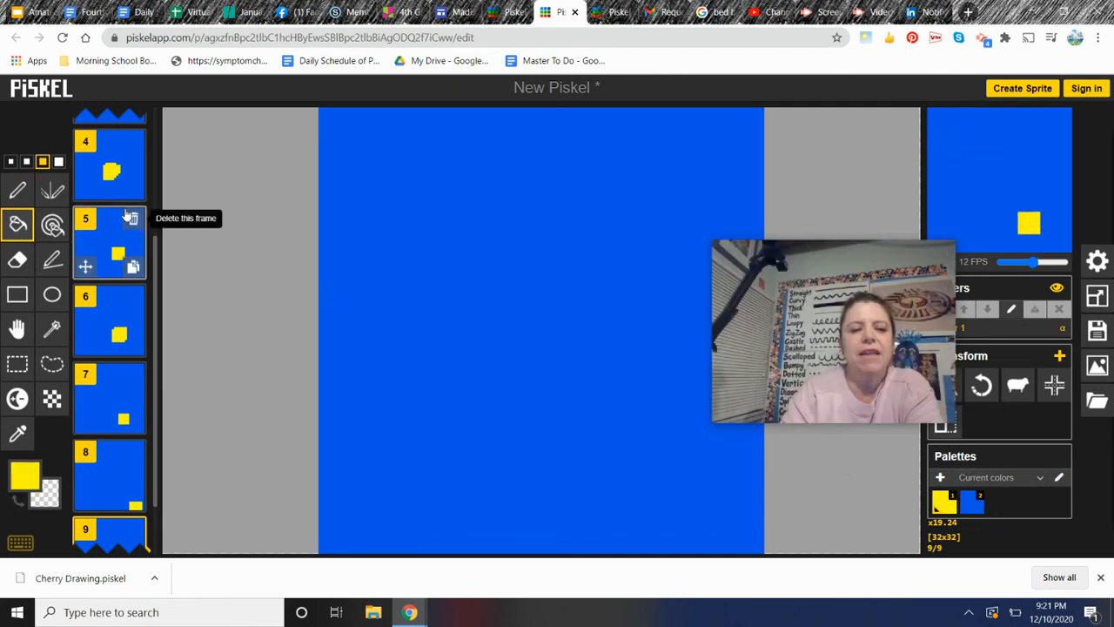
pyautogui.click(17, 190)
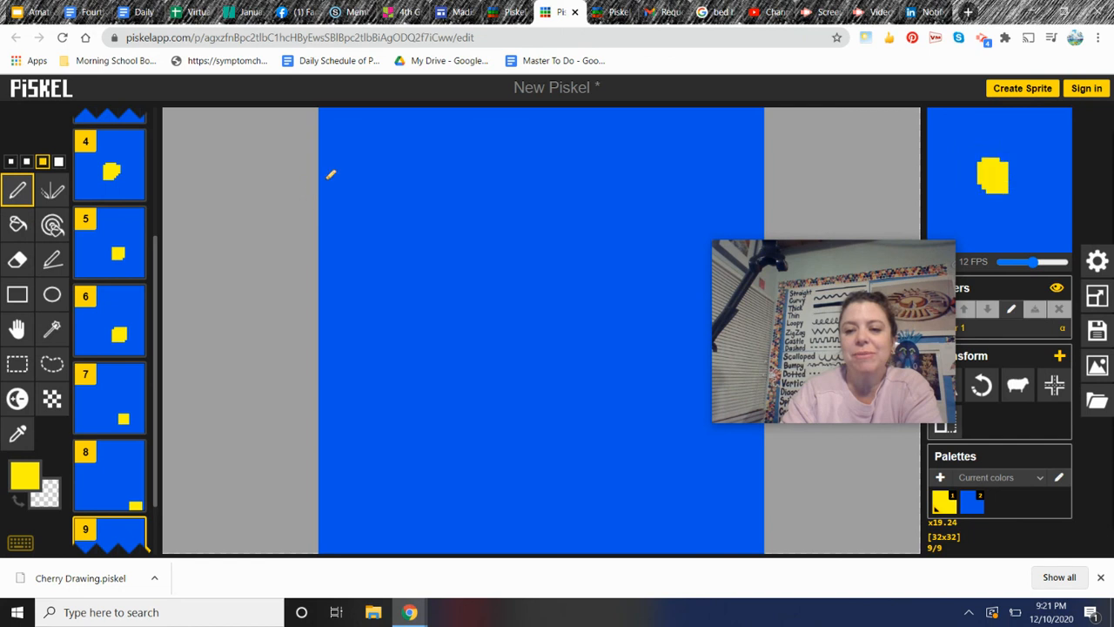
pyautogui.moveTo(323, 164)
pyautogui.mouseDown()
pyautogui.moveTo(328, 141)
pyautogui.moveTo(340, 146)
pyautogui.mouseUp()
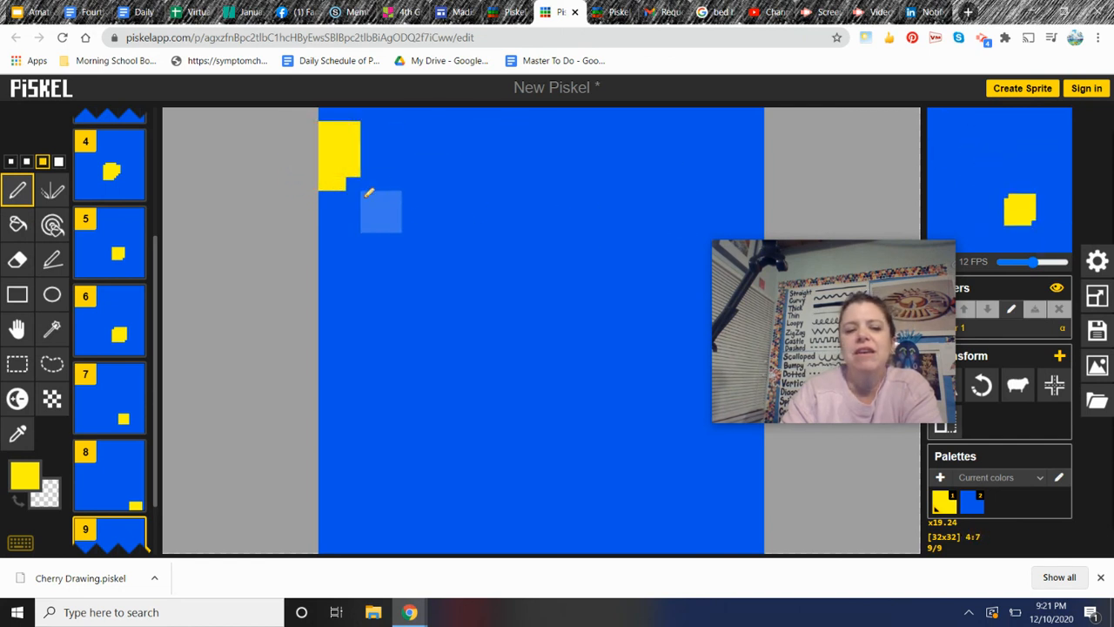
pyautogui.moveTo(154, 374); pyautogui.dragTo(160, 232)
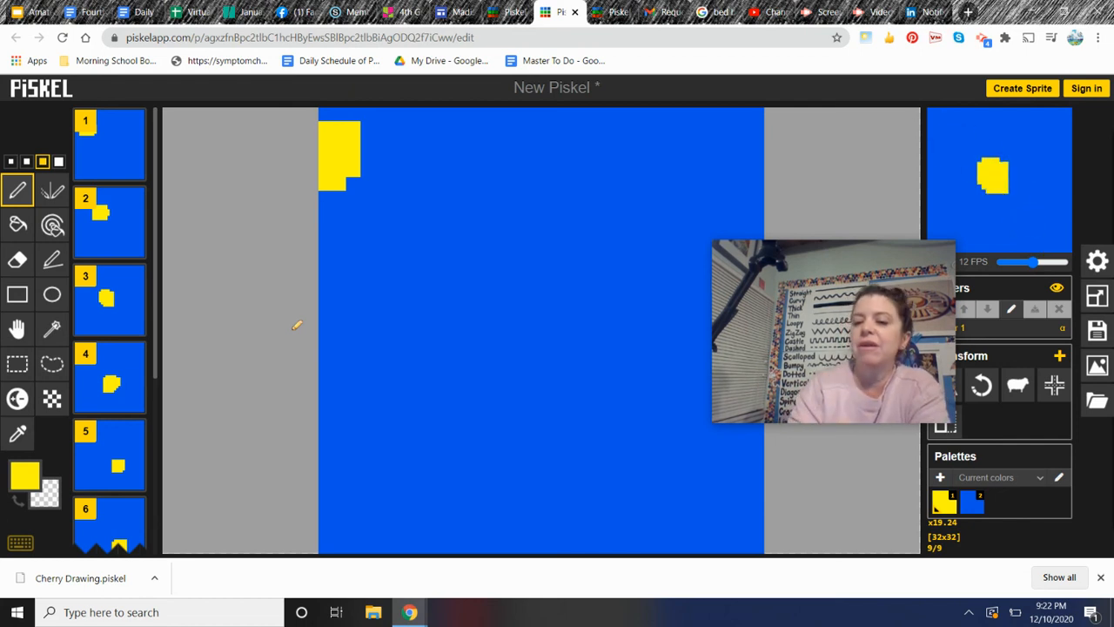
pyautogui.moveTo(958, 155)
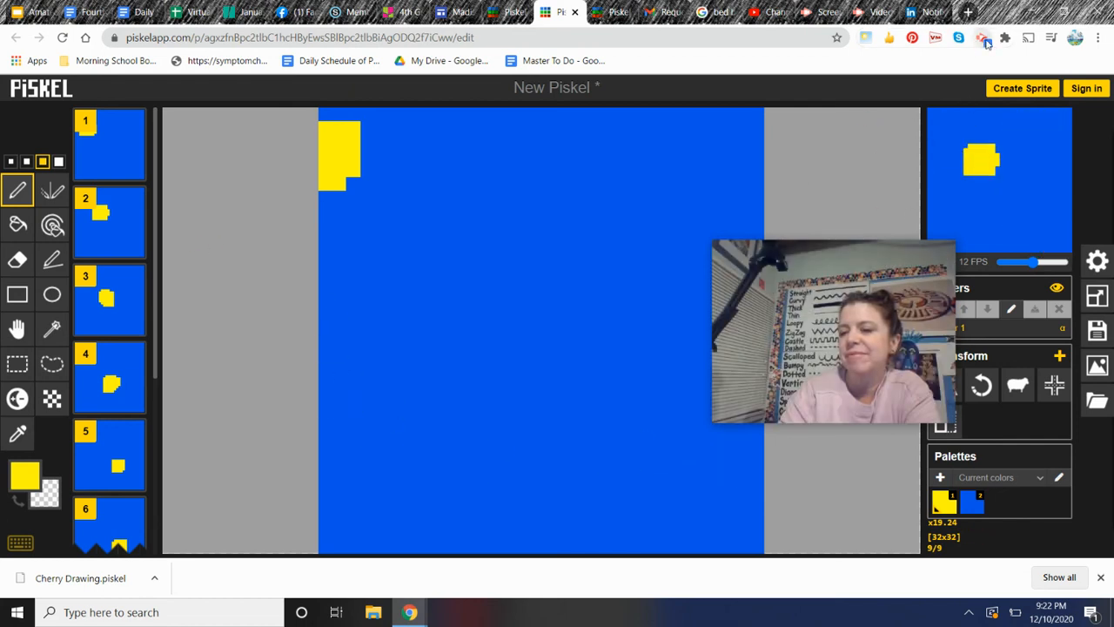